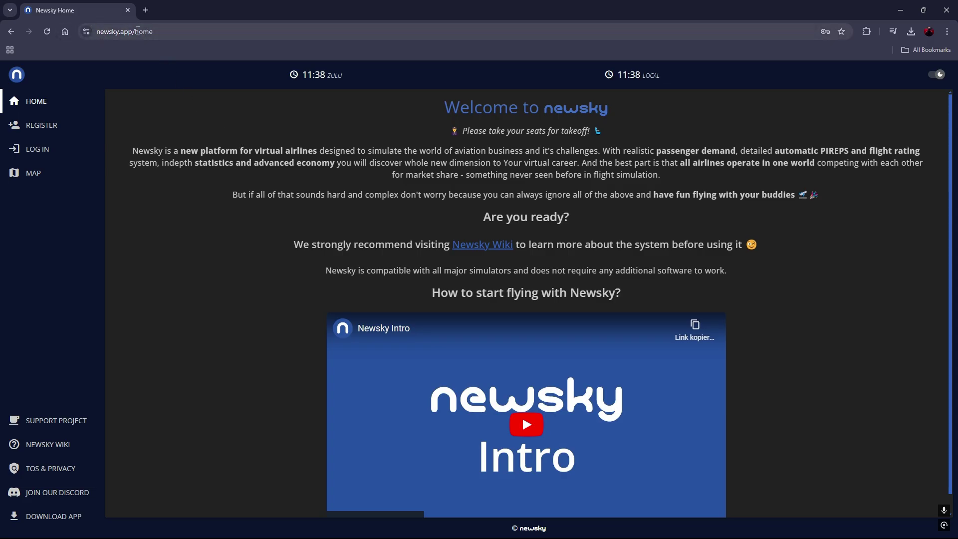
Download the Newsky app and start a pilot registration in it with EDDF - Frankfurt Airport as the home airport.
left_click(52, 517)
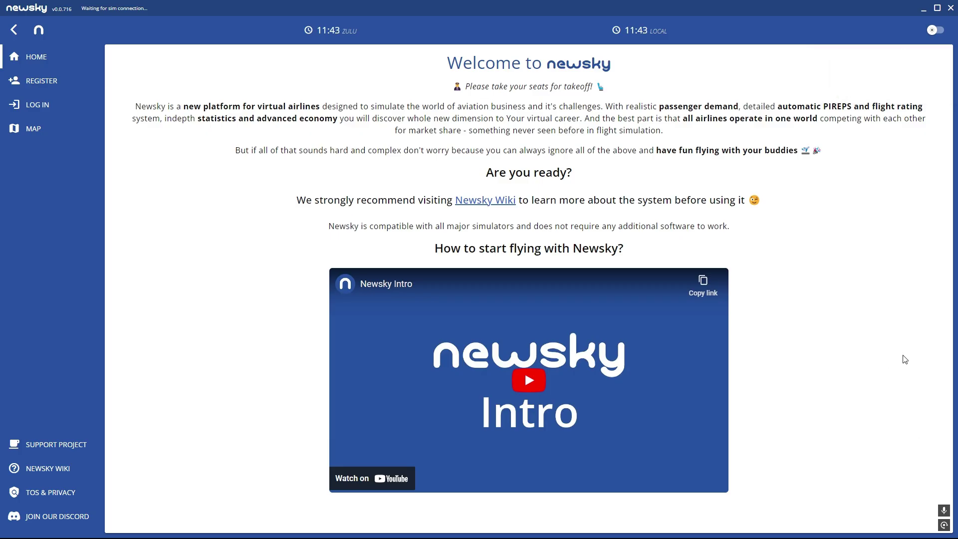
left_click(58, 86)
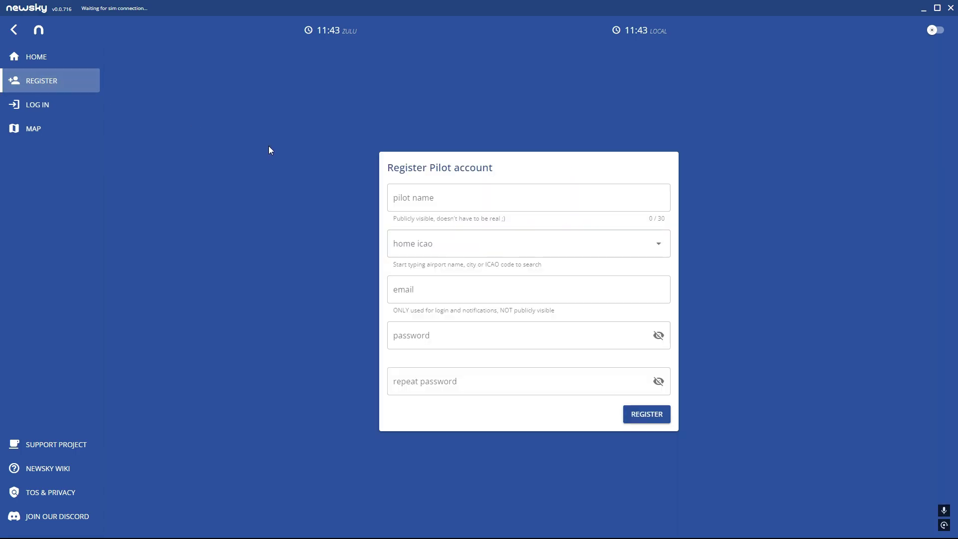
left_click(462, 202)
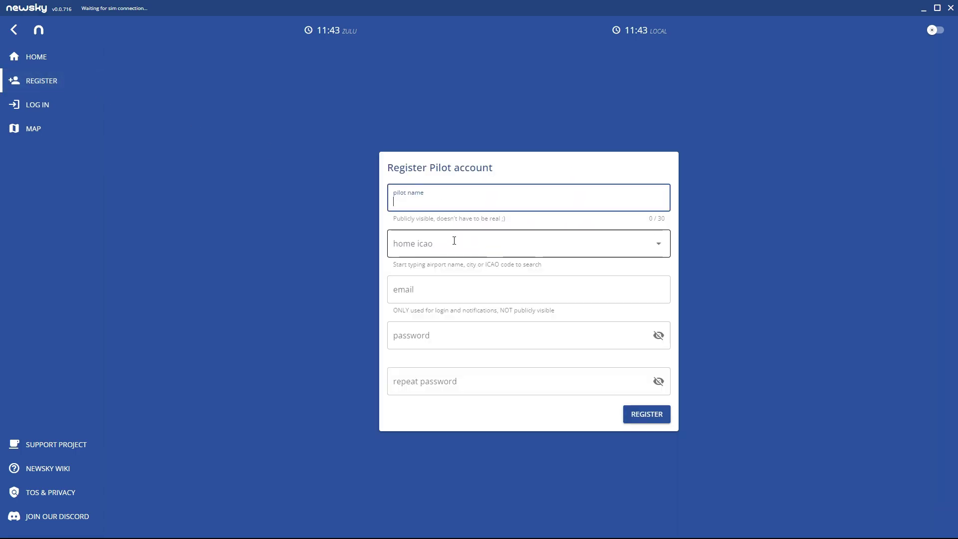
left_click(434, 242)
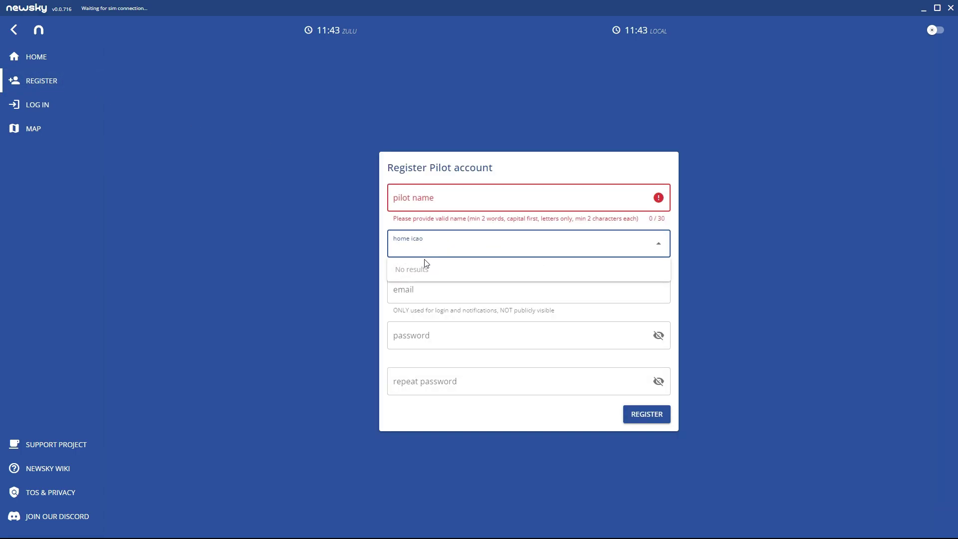
type("EDDF")
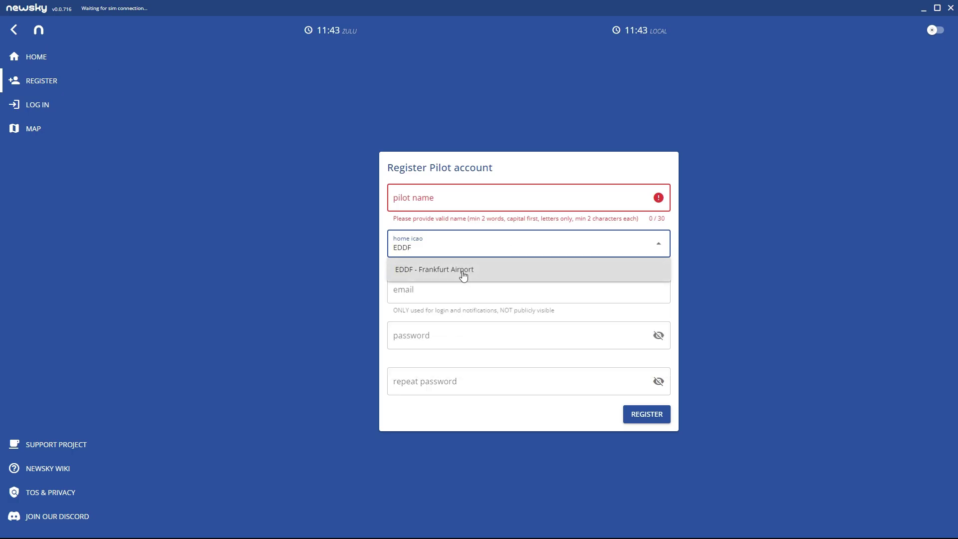
left_click(462, 271)
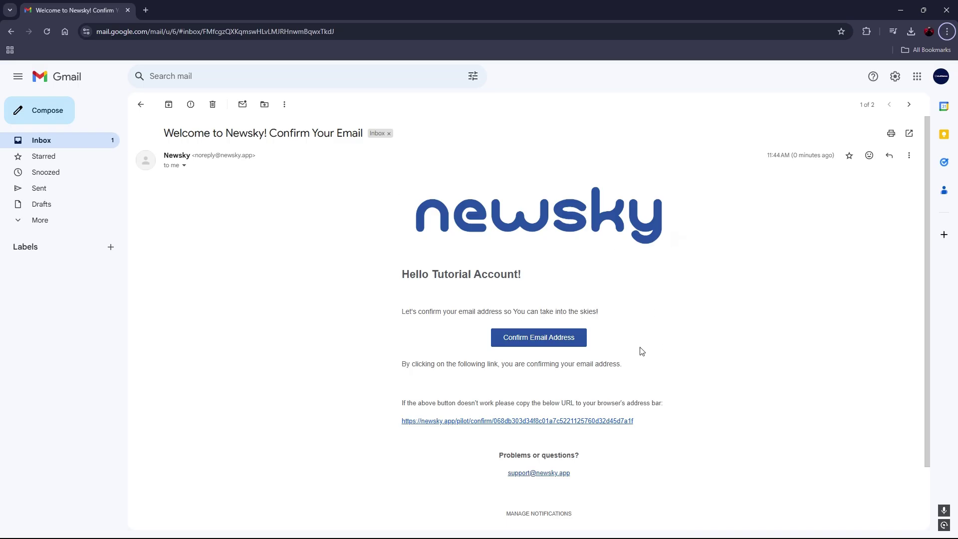
Confirm the new pilot account's email address from the Newsky welcome message in Gmail.
left_click(544, 338)
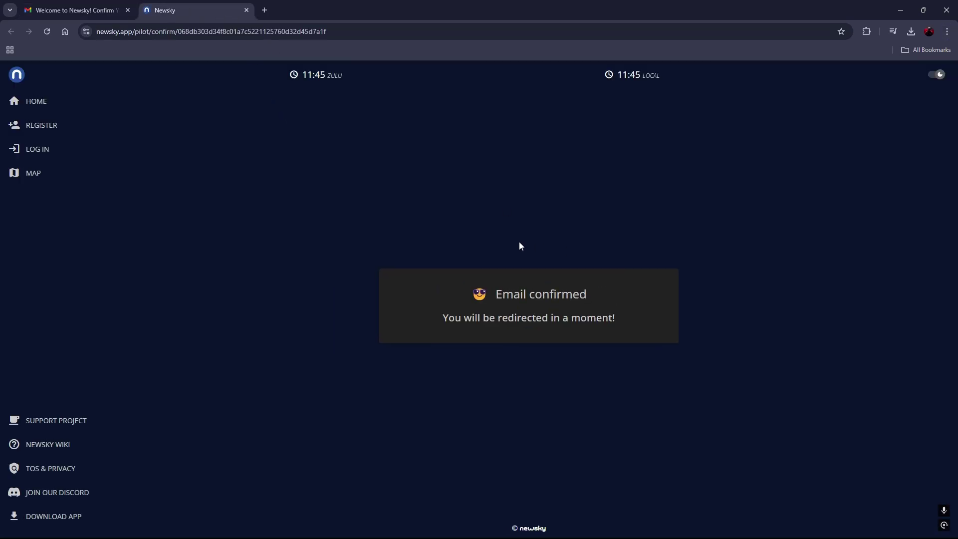
left_click(501, 293)
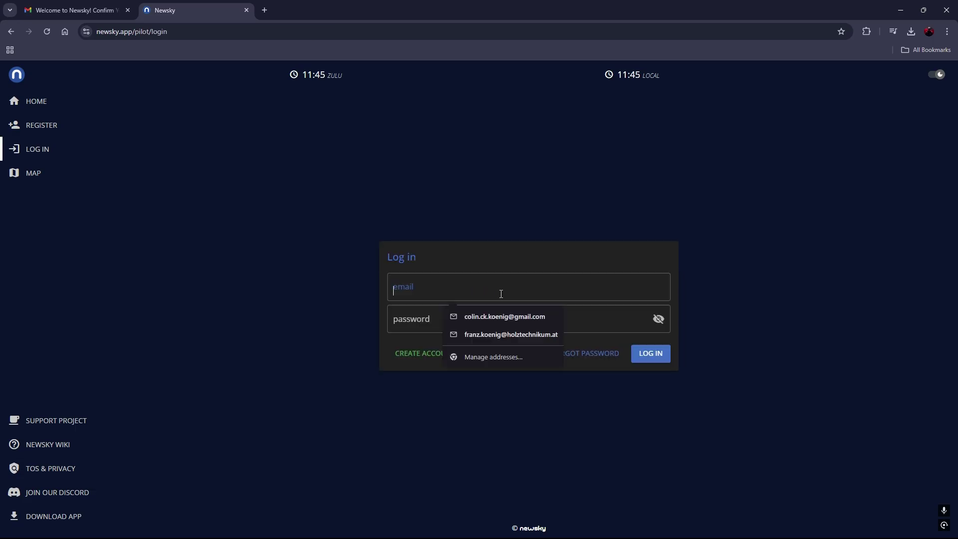
left_click(582, 315)
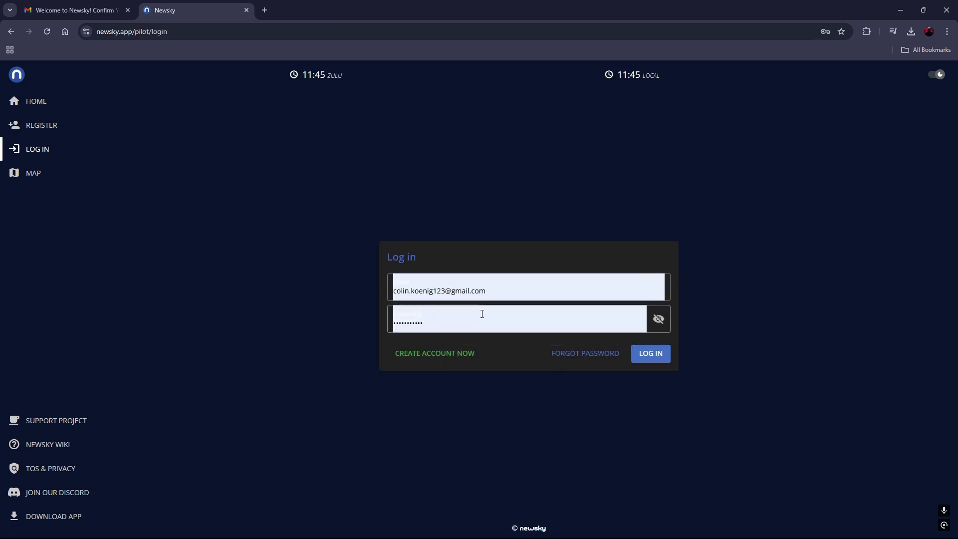
left_click(246, 11)
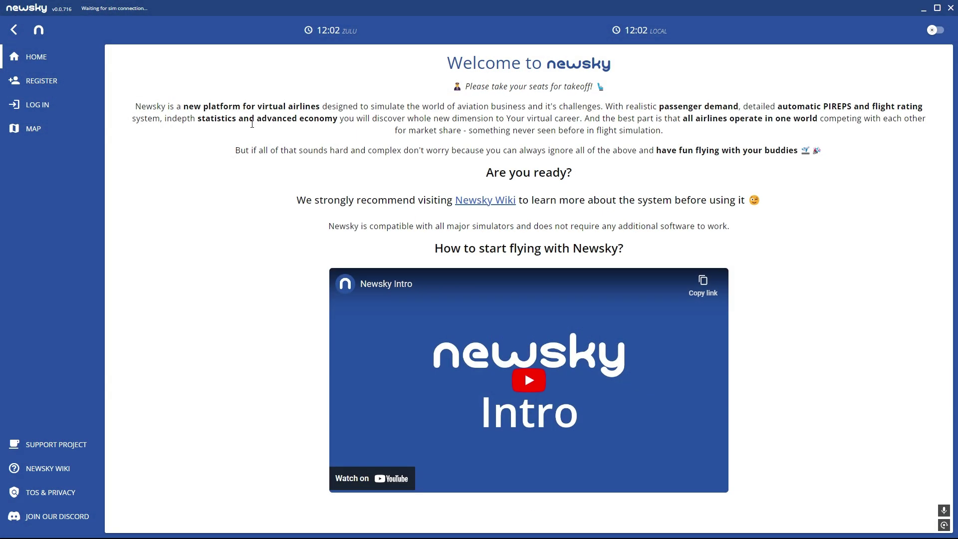
Log in to the Newsky desktop app with the account's email address and password.
left_click(42, 105)
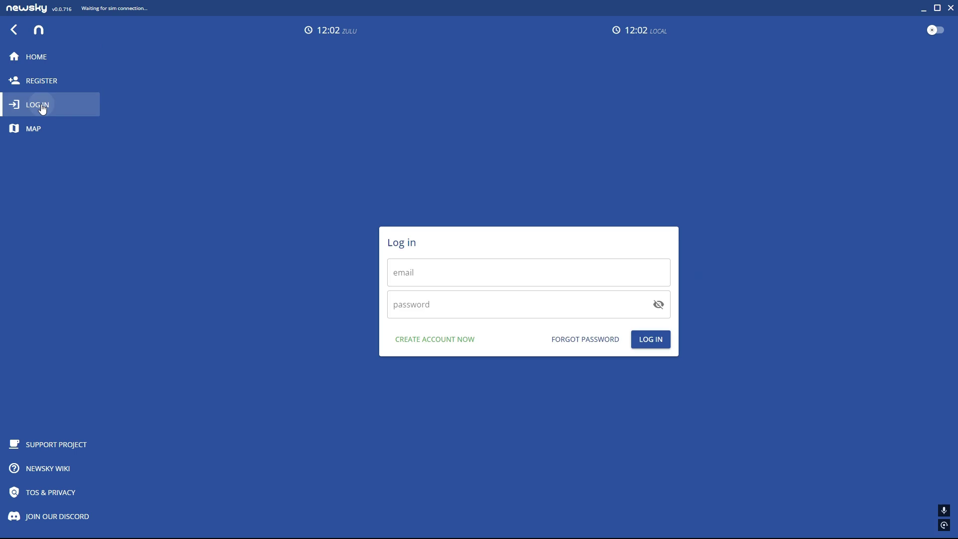
left_click(466, 278)
key("ctrl+v")
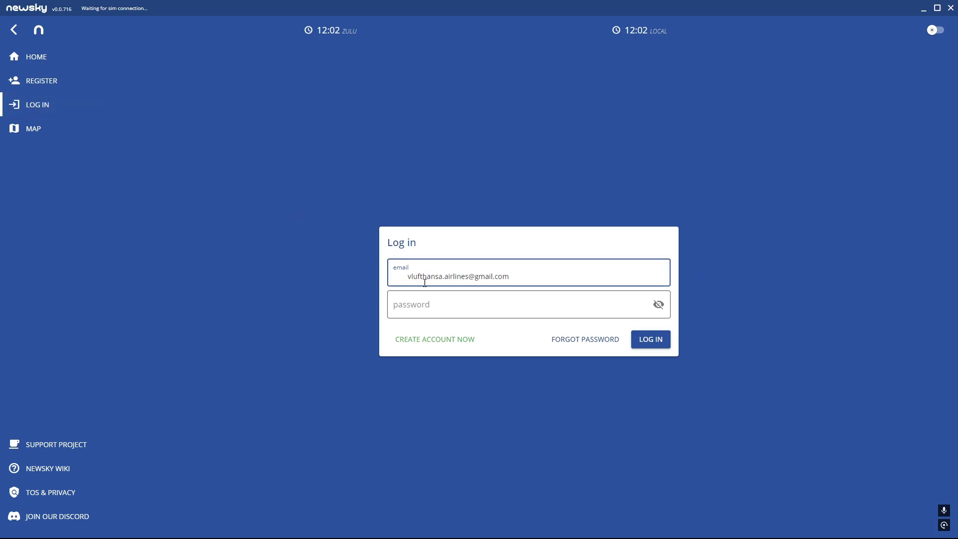
key("BackSpace")
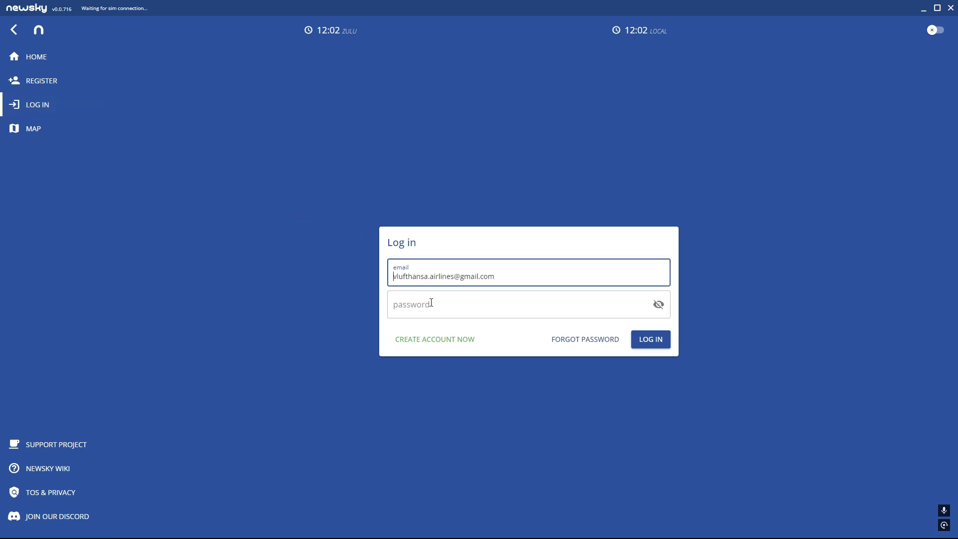
left_click(431, 302)
type("•••••••")
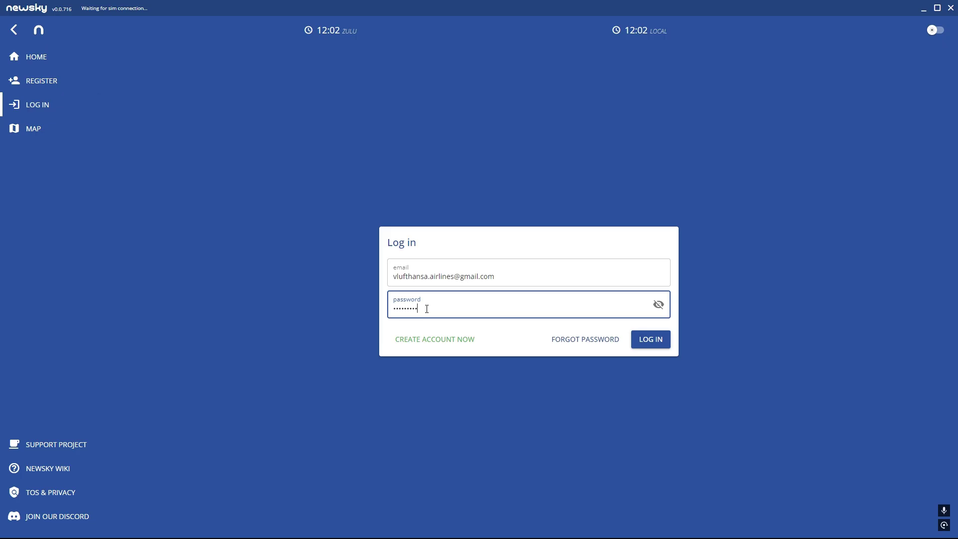
key("Return")
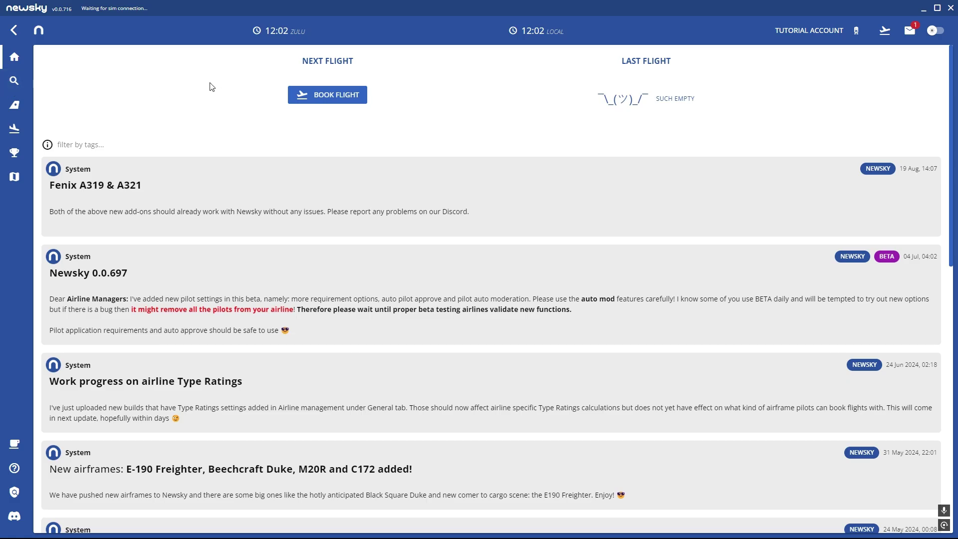
Search the airlines for LUFTHANSA VIRTUAL and open that airline's page.
left_click(15, 81)
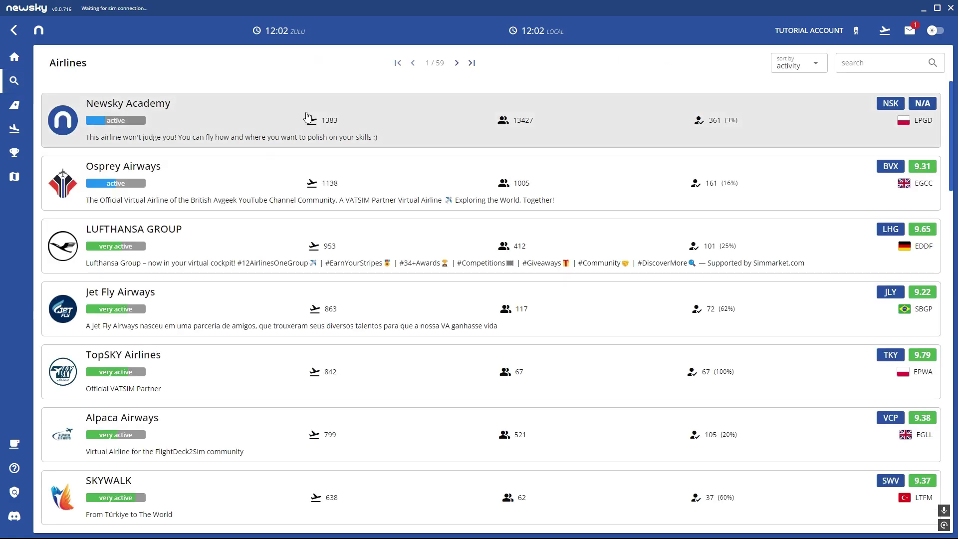
left_click(922, 70)
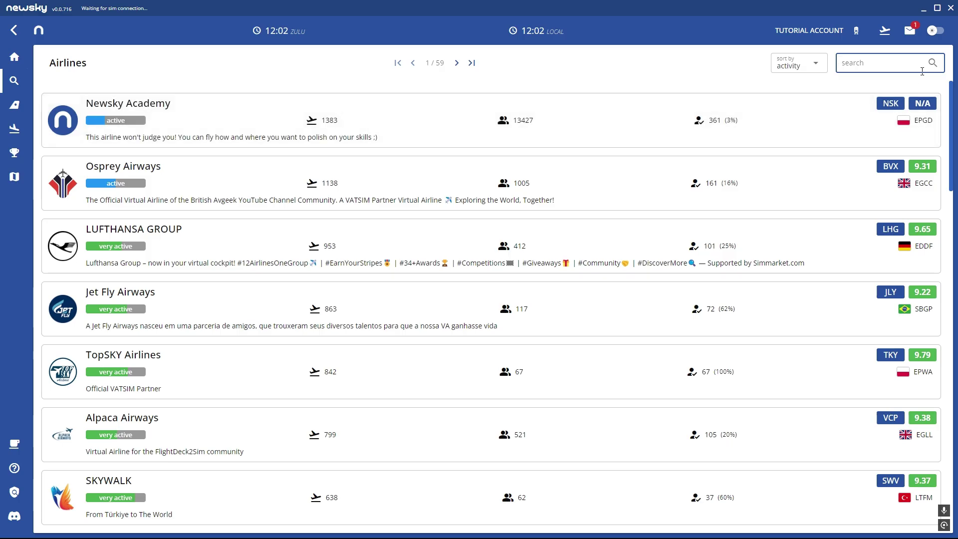
type("LUFTHANSA VIRTUAL")
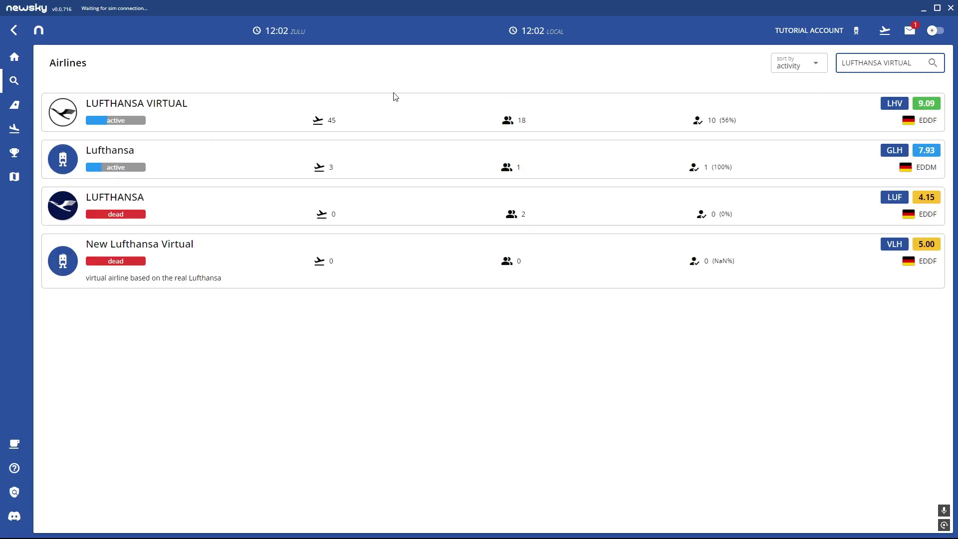
left_click(253, 110)
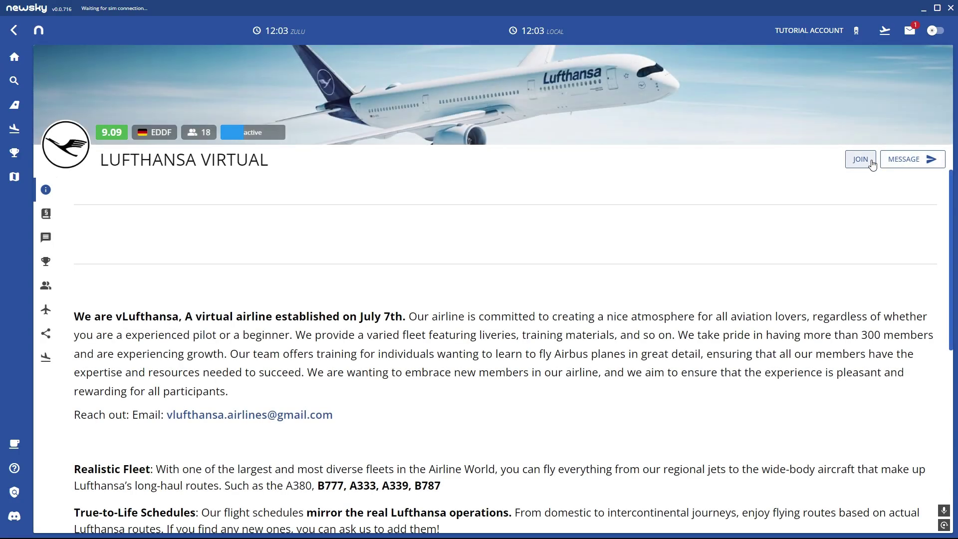
Try to join LUFTHANSA VIRTUAL and read the applicant rating requirement and how to raise the pilot rating.
left_click(872, 161)
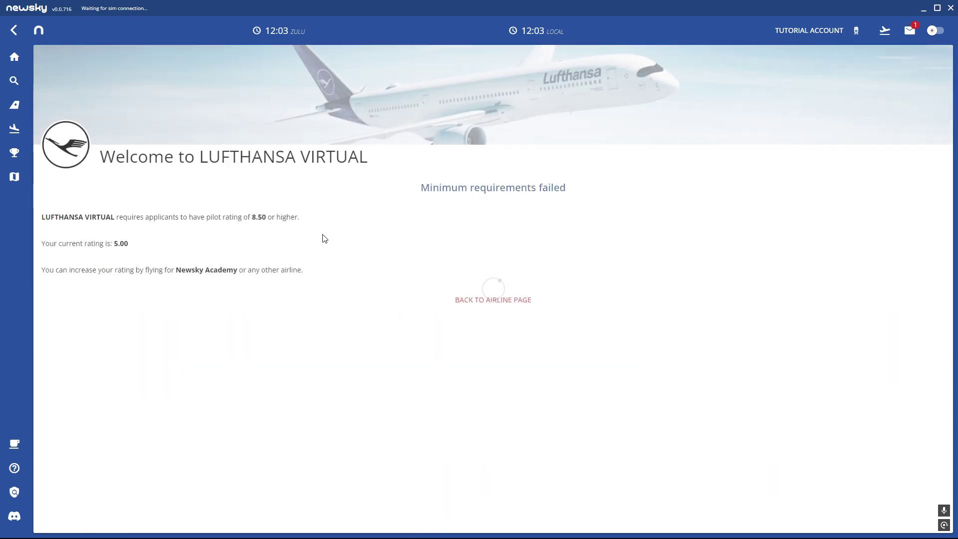
left_click_drag(419, 190, 583, 186)
left_click(301, 228)
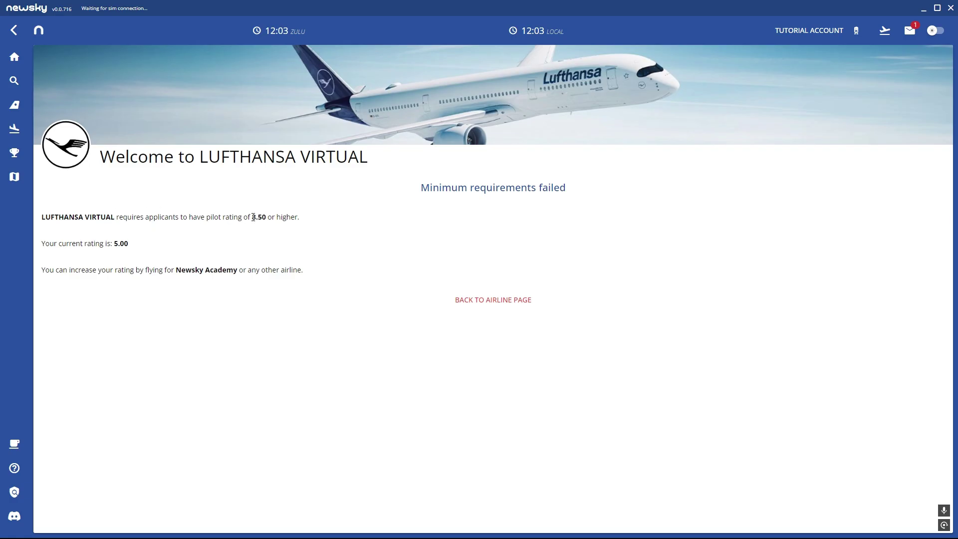
left_click_drag(252, 217, 267, 217)
left_click(402, 229)
left_click_drag(69, 269, 308, 272)
left_click(308, 272)
View the Newsky Academy page from the pilot's own airlines and return to the home page.
left_click(14, 105)
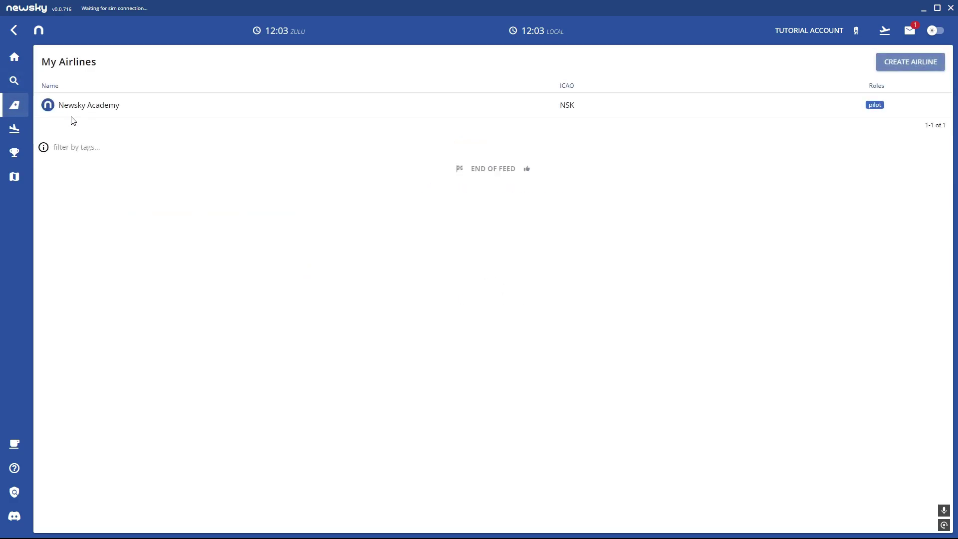
left_click(107, 114)
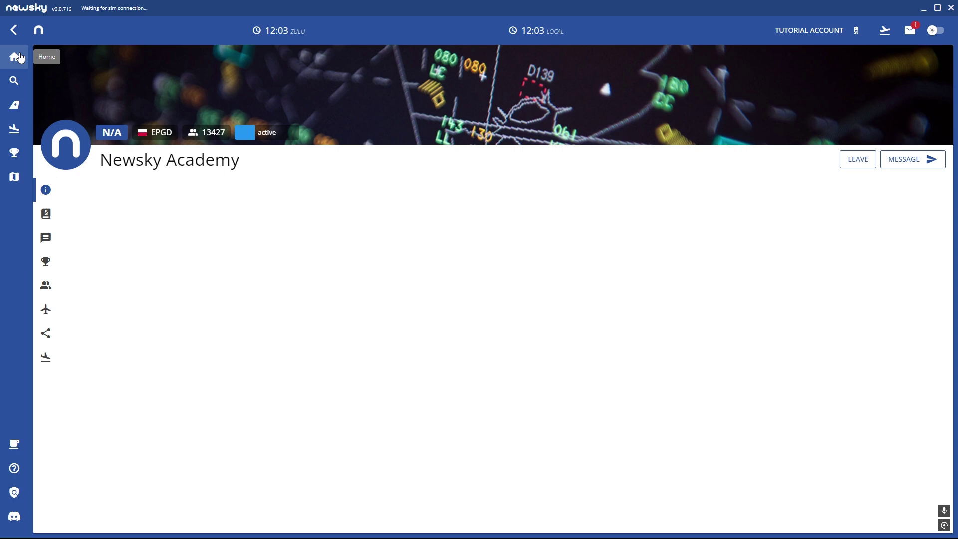
left_click(15, 57)
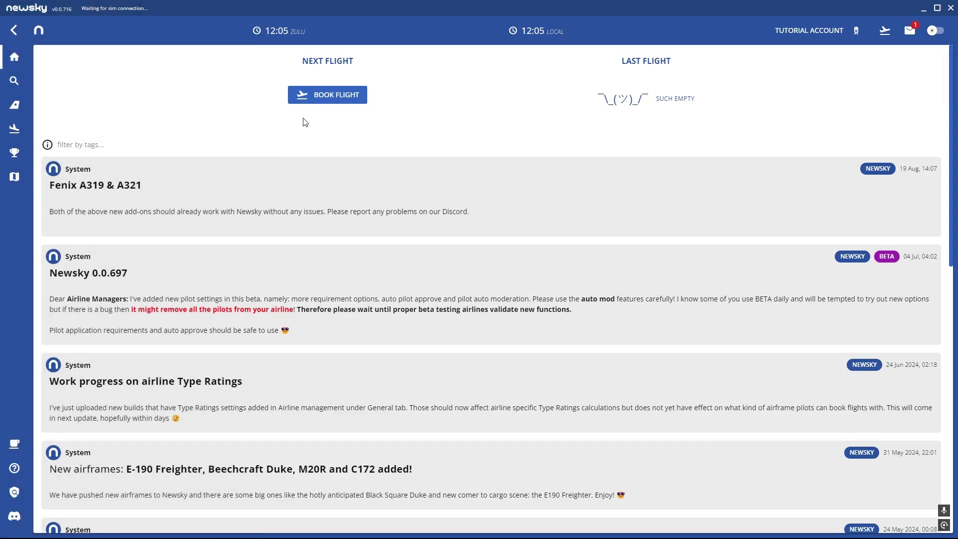
mouse_move(494, 5)
left_mouse_down()
mouse_move(478, 308)
mouse_move(478, 4)
left_mouse_up()
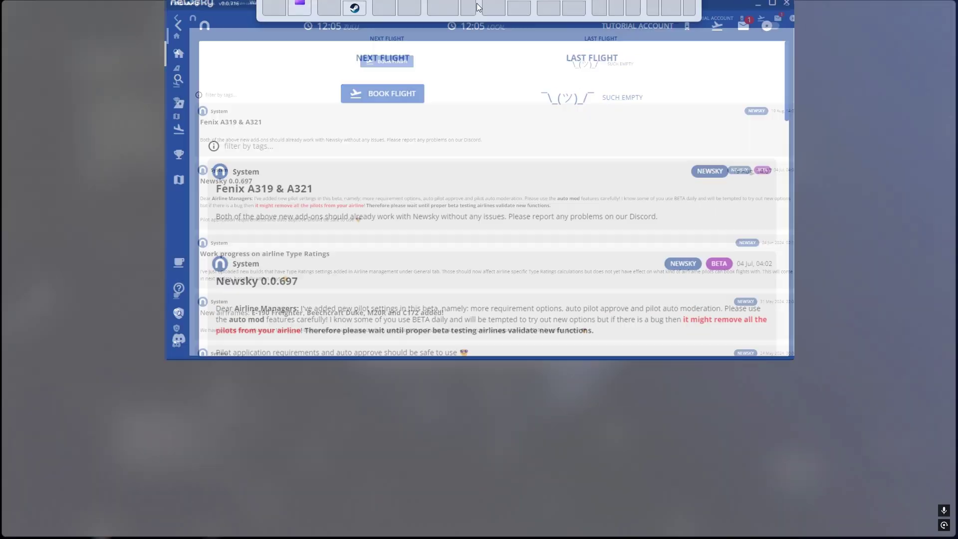
left_click_drag(237, 6, 131, 5)
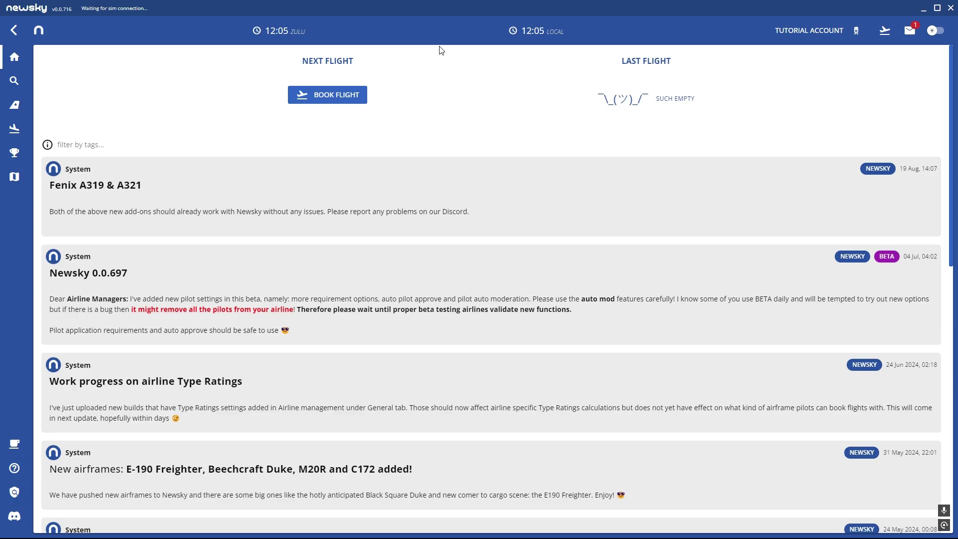
left_click_drag(530, 4, 553, 2)
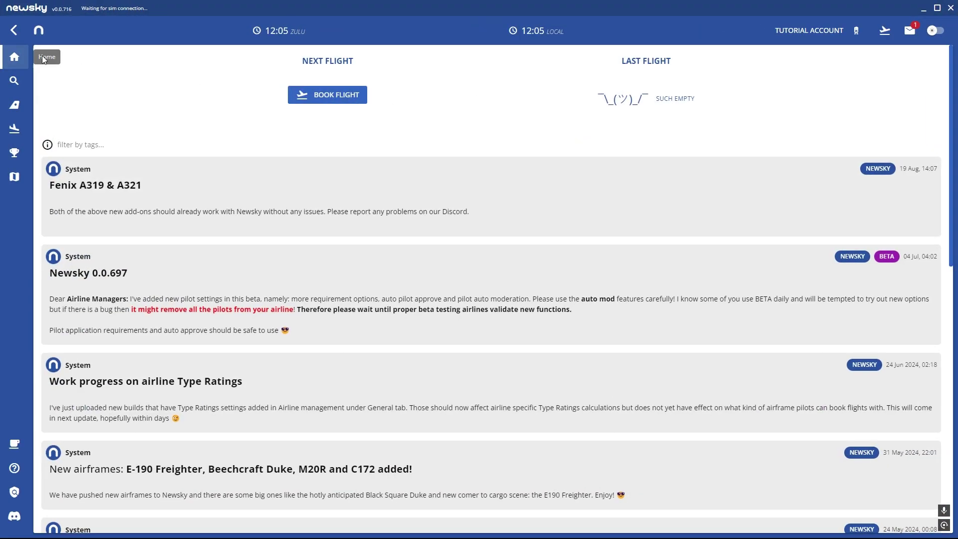
Start booking a flight and look over the flight types and the charters market.
left_click(351, 95)
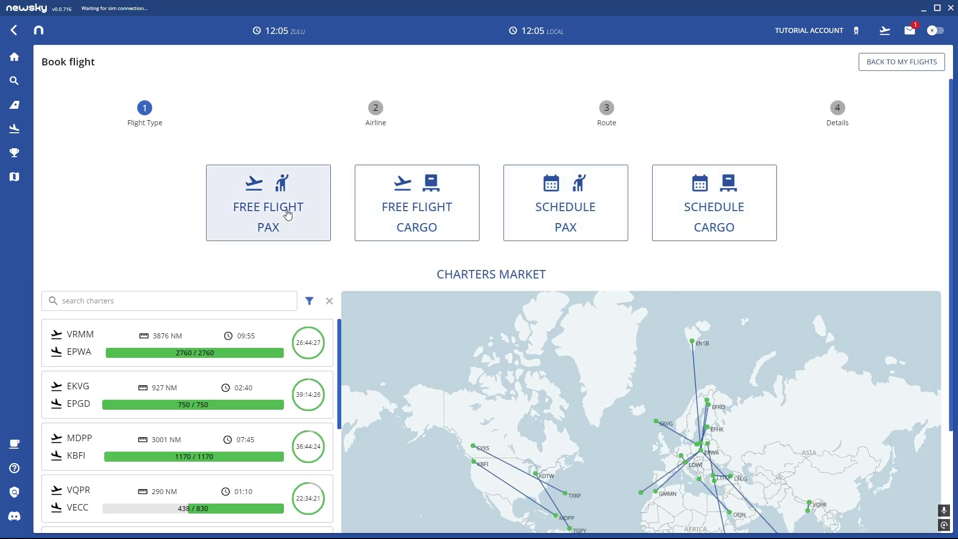
scroll(364, 261, "down", 1)
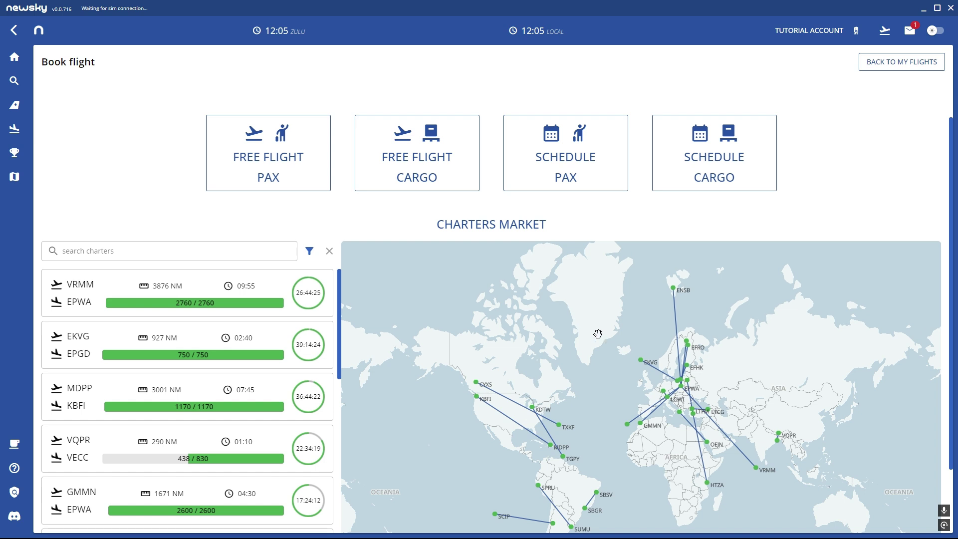
scroll(598, 334, "up", 1)
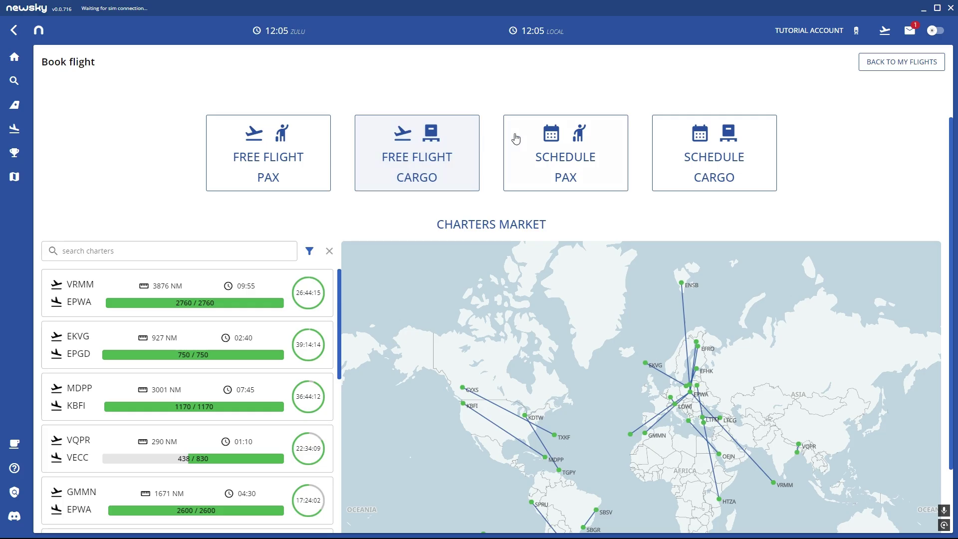
Check the scheduled passenger flights offered by Newsky Academy and go back to the flight type choice.
left_click(554, 159)
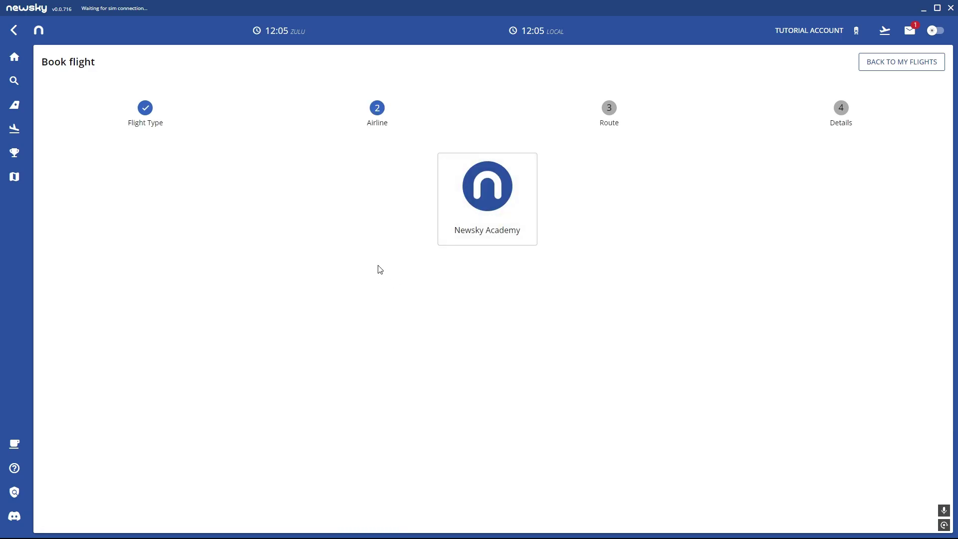
left_click(481, 225)
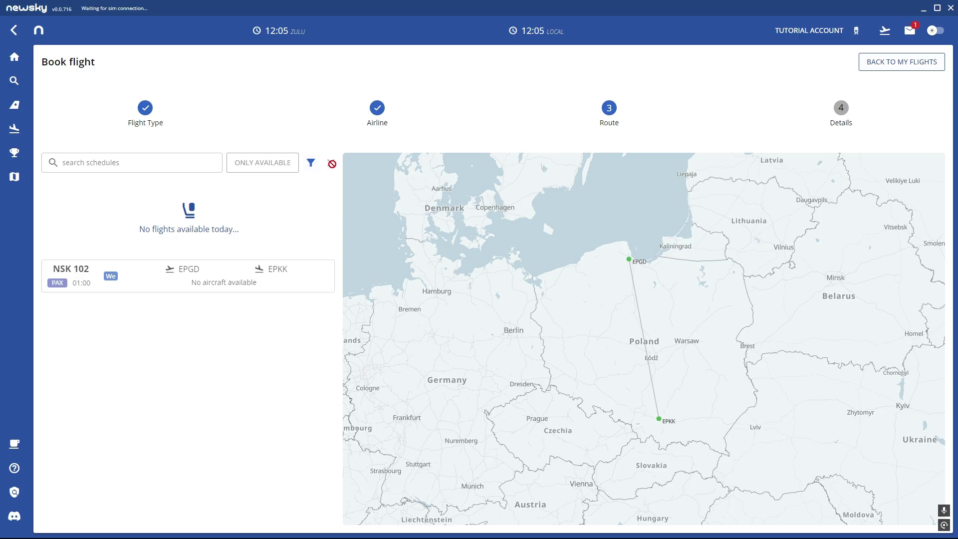
left_click(181, 123)
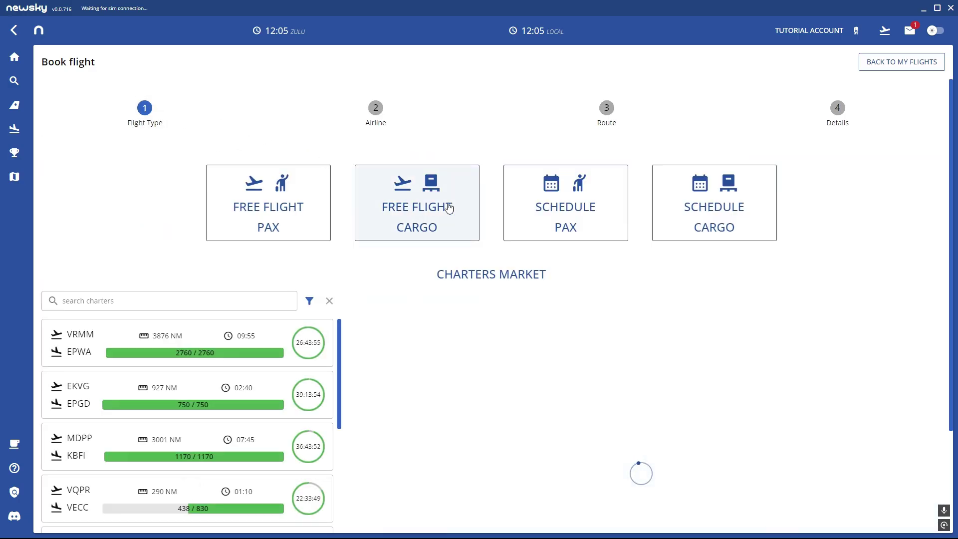
Choose a free passenger flight with Newsky Academy and set the flight number to NSK 4657.
left_click(287, 200)
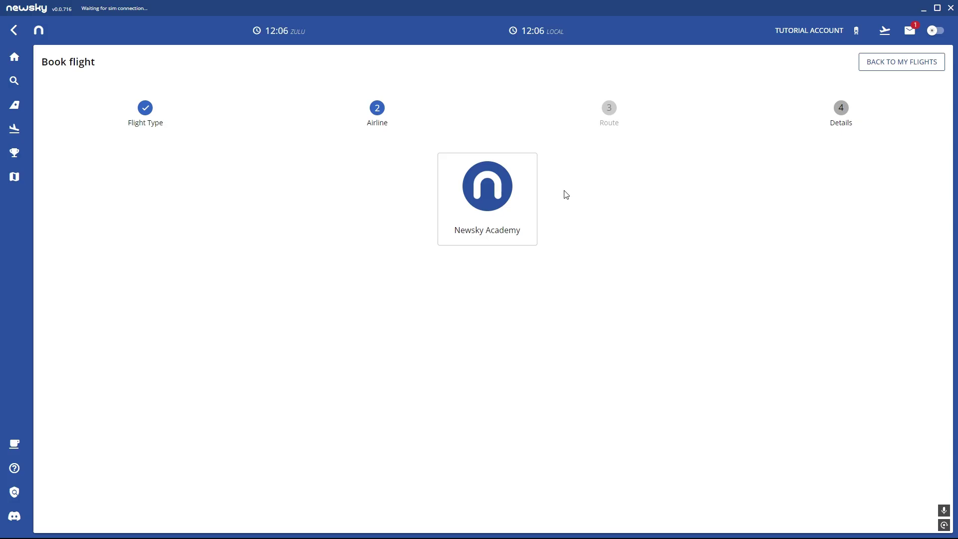
left_click(527, 197)
left_click(122, 174)
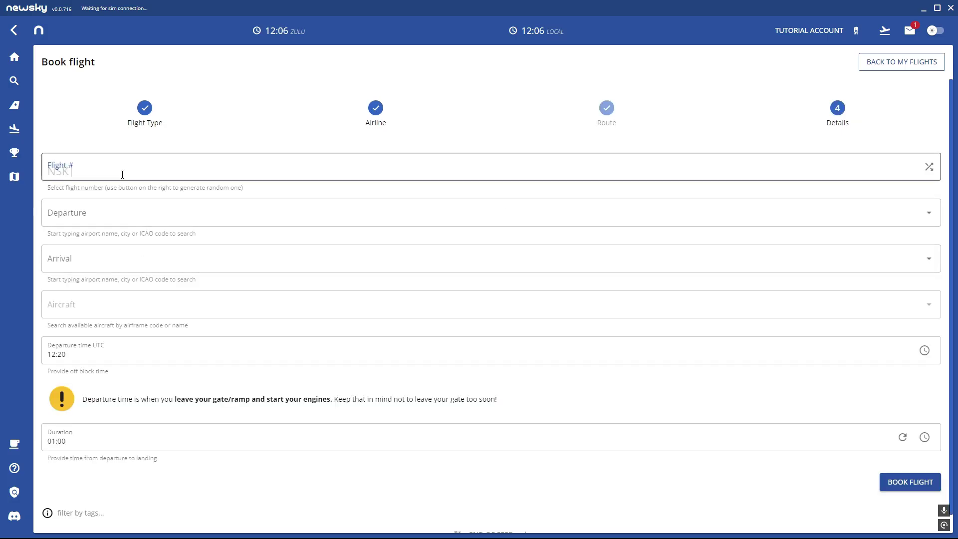
type("4657")
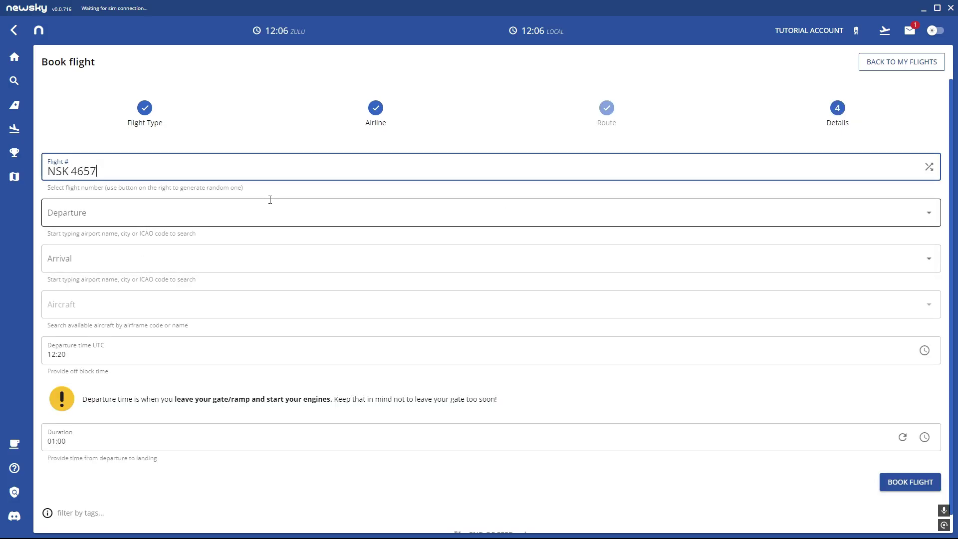
Set the departure airport to EDDF - Frankfurt Airport and the arrival airport to LOWS - Salzburg Airport.
left_click(269, 209)
type("E")
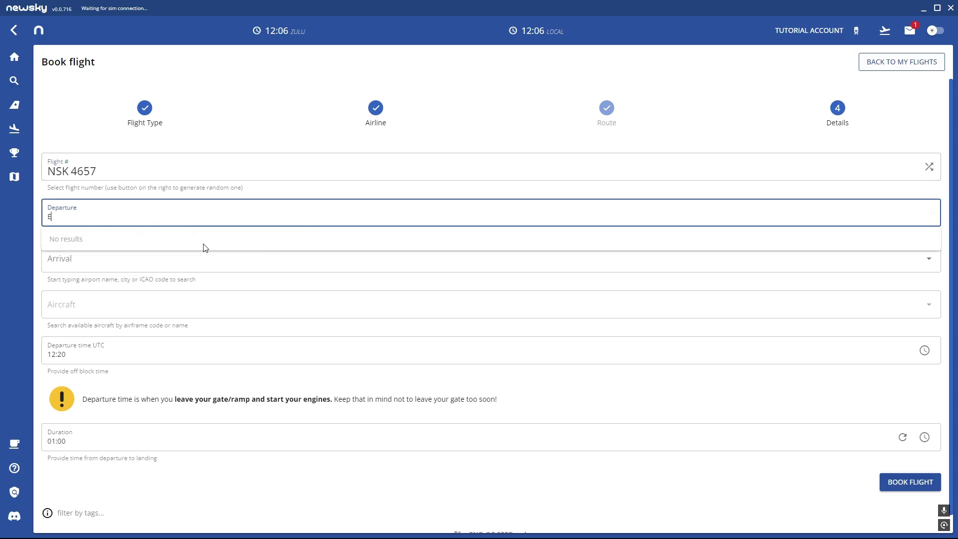
type("DDDFG")
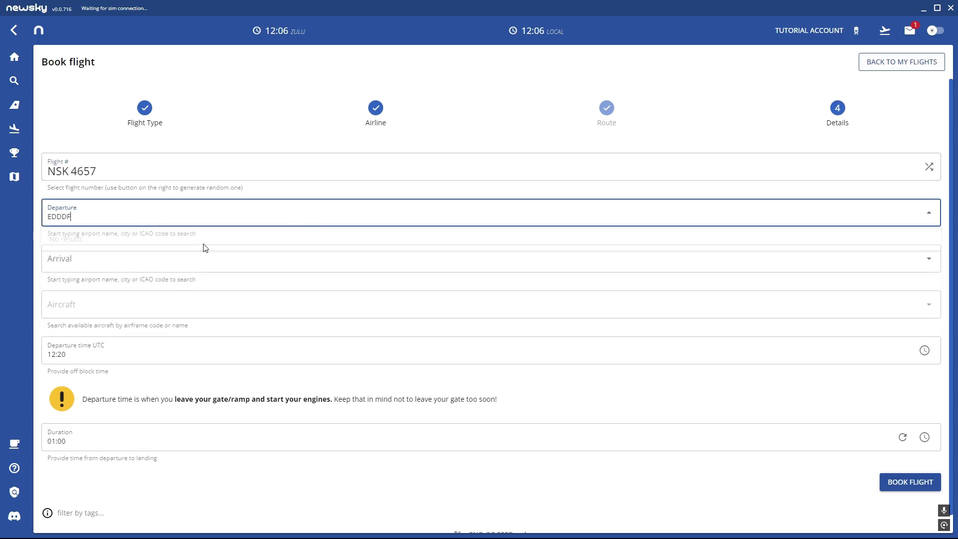
key("BackSpace")
key("BackSpace")
type("F")
left_click(205, 237)
left_click(143, 269)
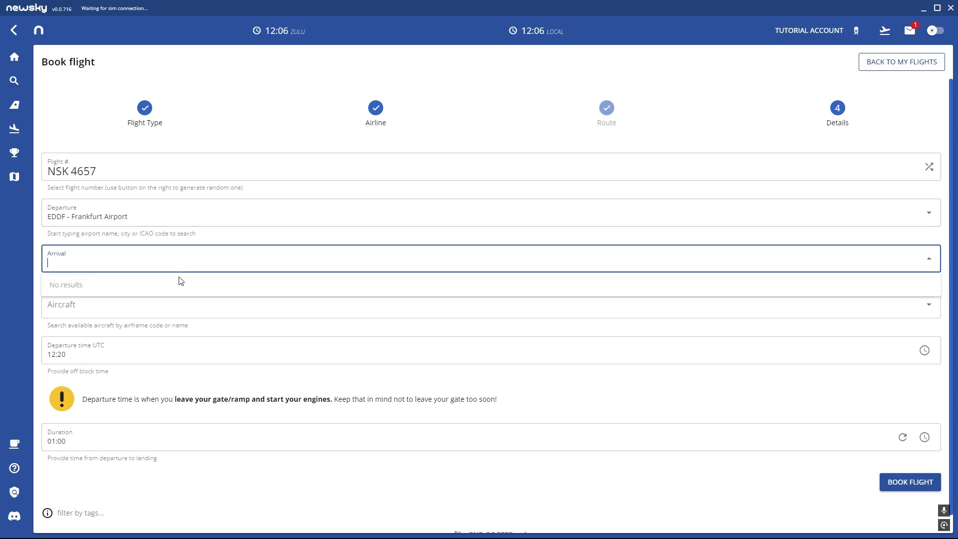
type("LOWS")
left_click(187, 289)
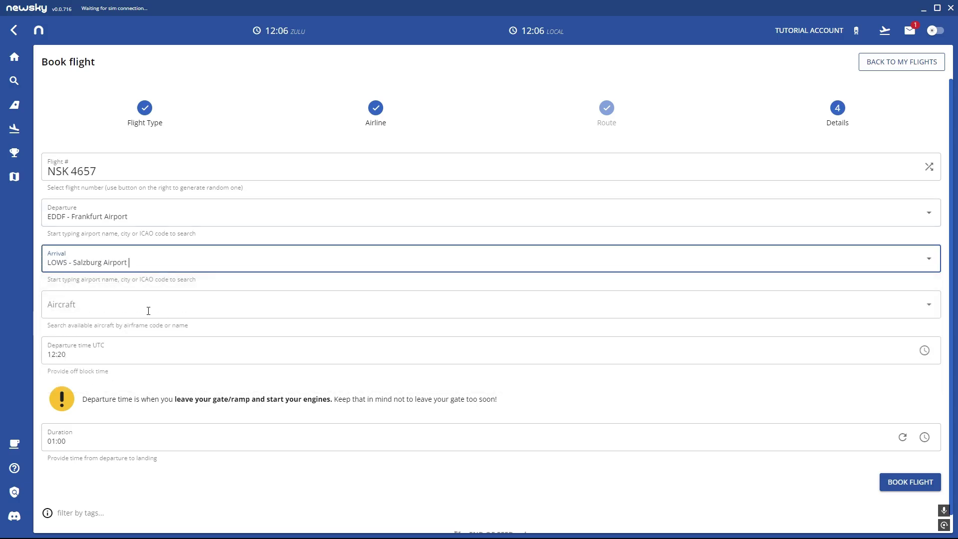
Assign the aircraft A320 - Fenny - Airbus A320 to the flight.
left_click(111, 313)
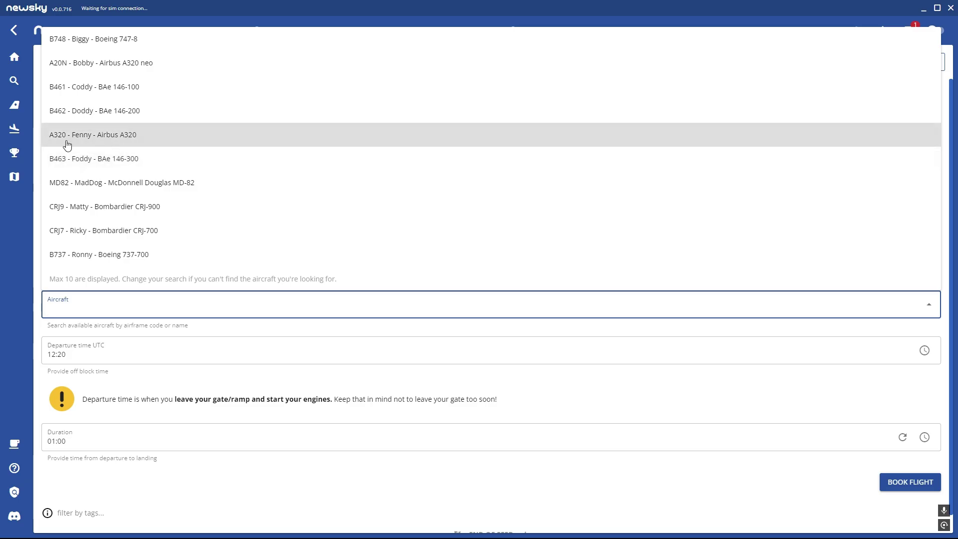
left_click(138, 144)
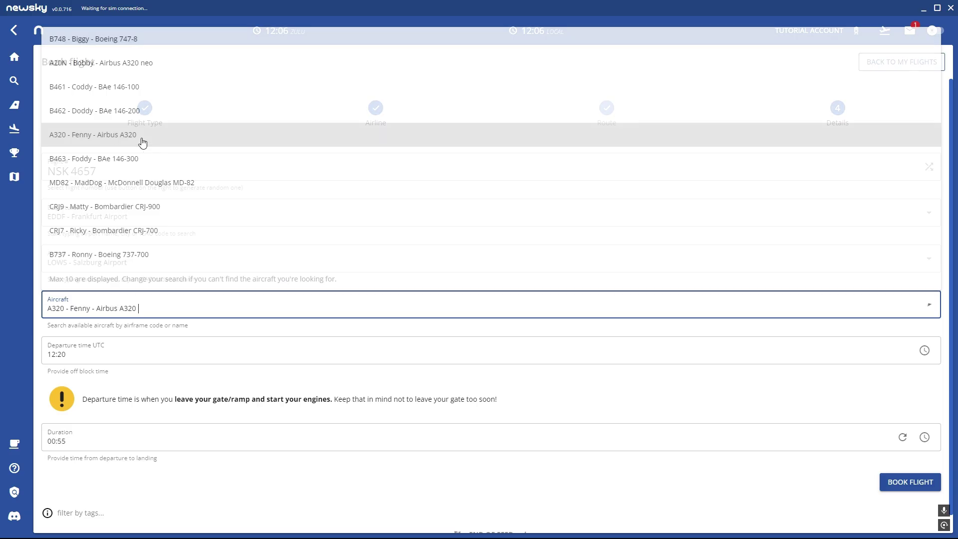
scroll(225, 377, "down", 2)
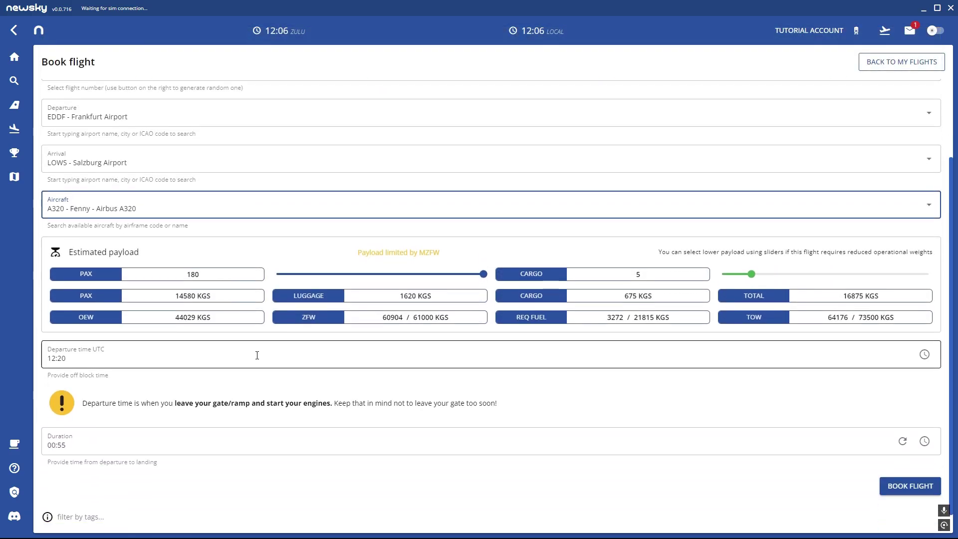
Compare the proposed UTC departure time with the current Zulu time.
left_click(184, 355)
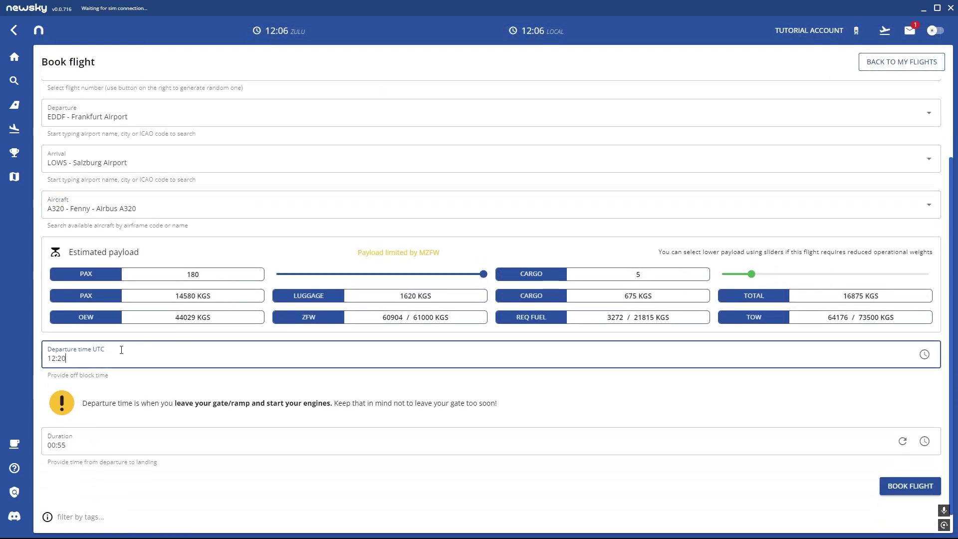
left_click_drag(121, 349, 74, 356)
left_click(439, 67)
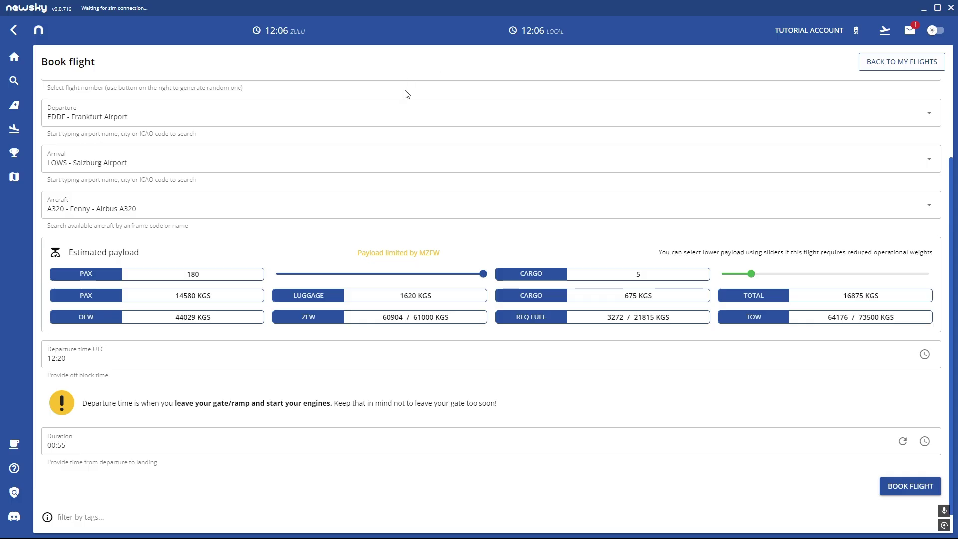
left_click(120, 352)
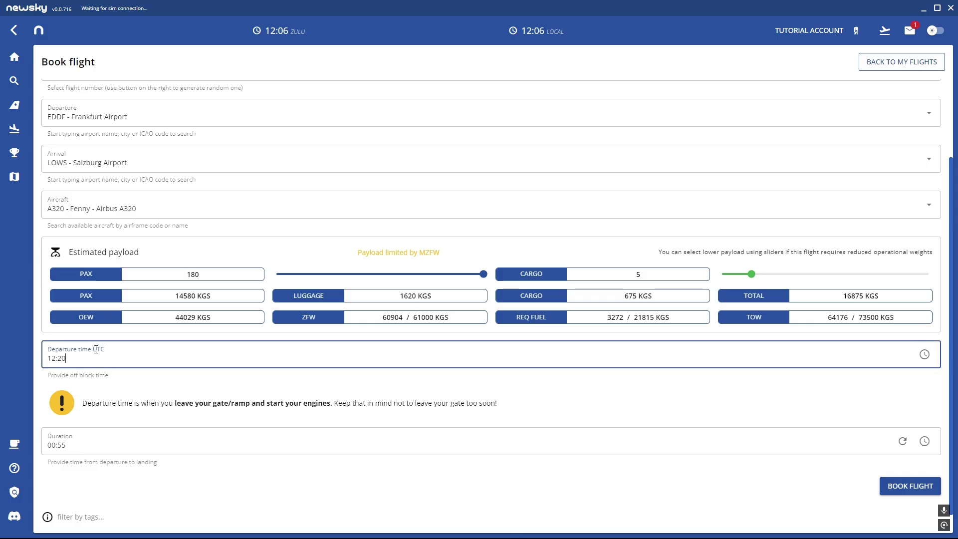
left_click(322, 33)
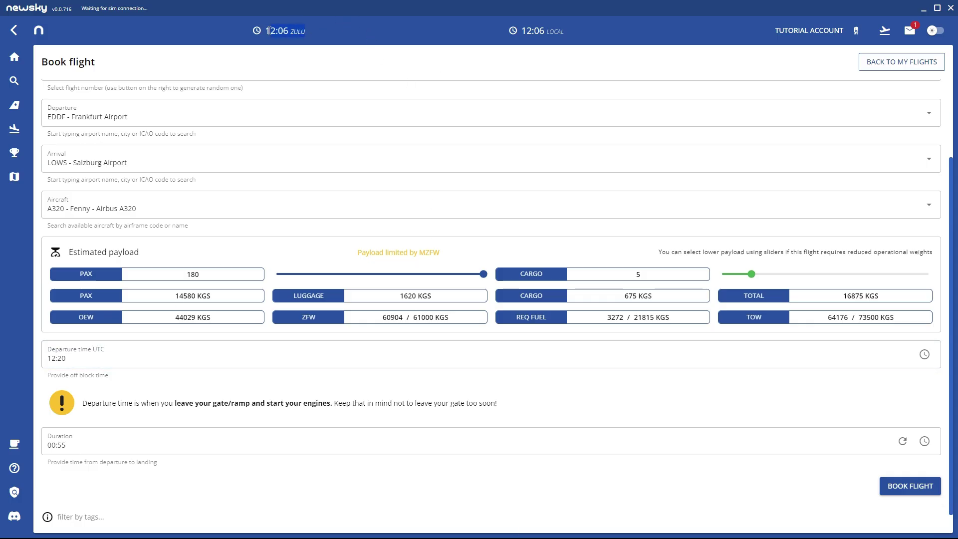
left_click_drag(305, 31, 258, 32)
left_click(289, 29)
Book the flight with a departure time of 12:30 UTC and start its flight planning from the flight list.
left_click(61, 367)
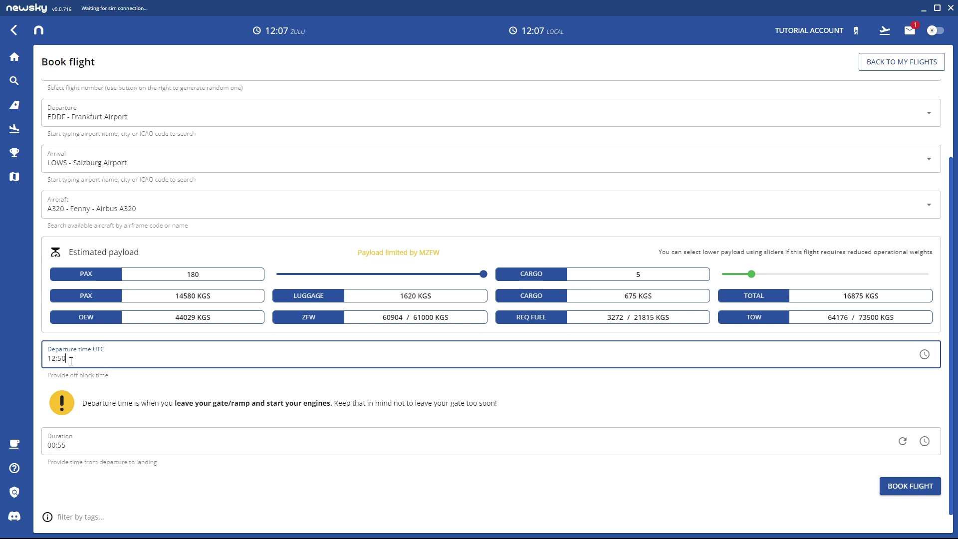
key("BackSpace")
type("3")
left_click(901, 489)
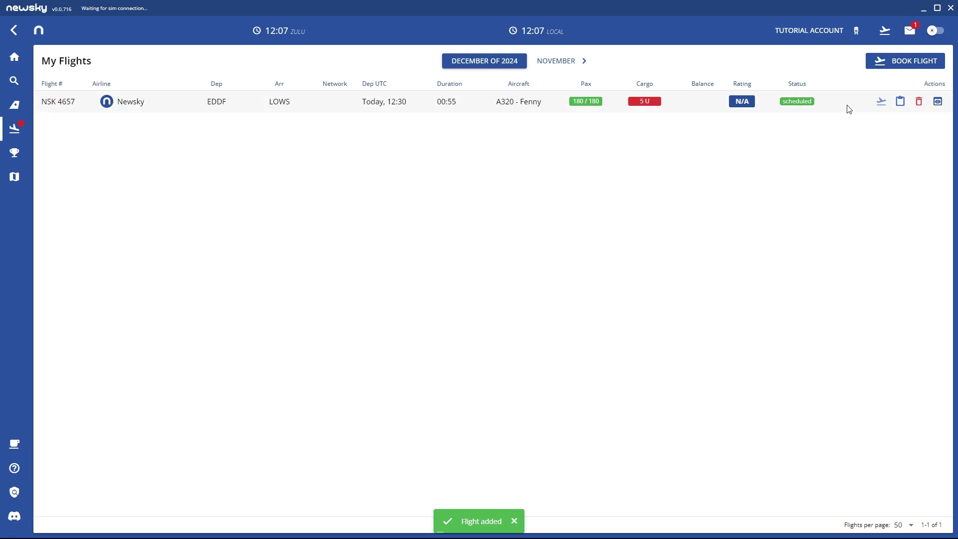
left_click(901, 102)
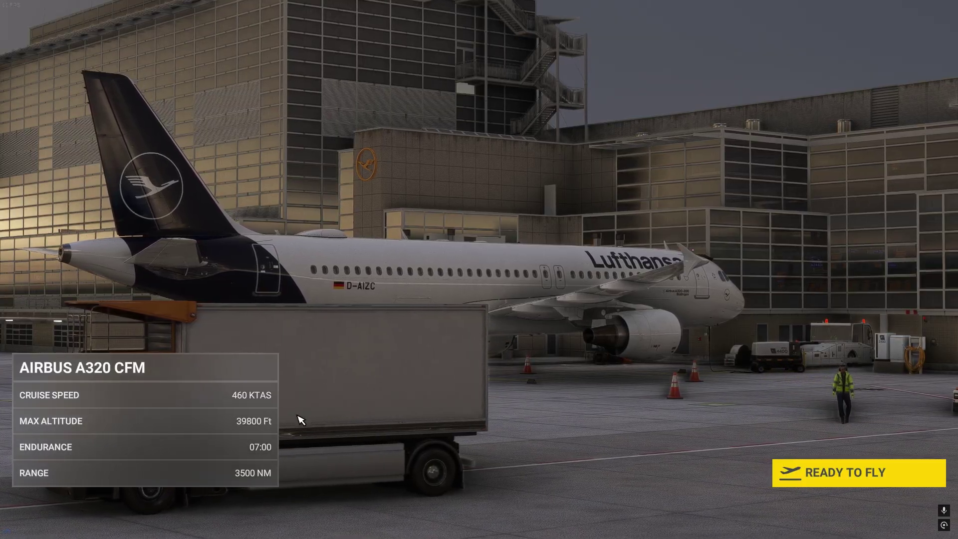
Check the simulator connection in Newsky, then return to Microsoft Flight Simulator and enter the flight at Frankfurt.
key("super")
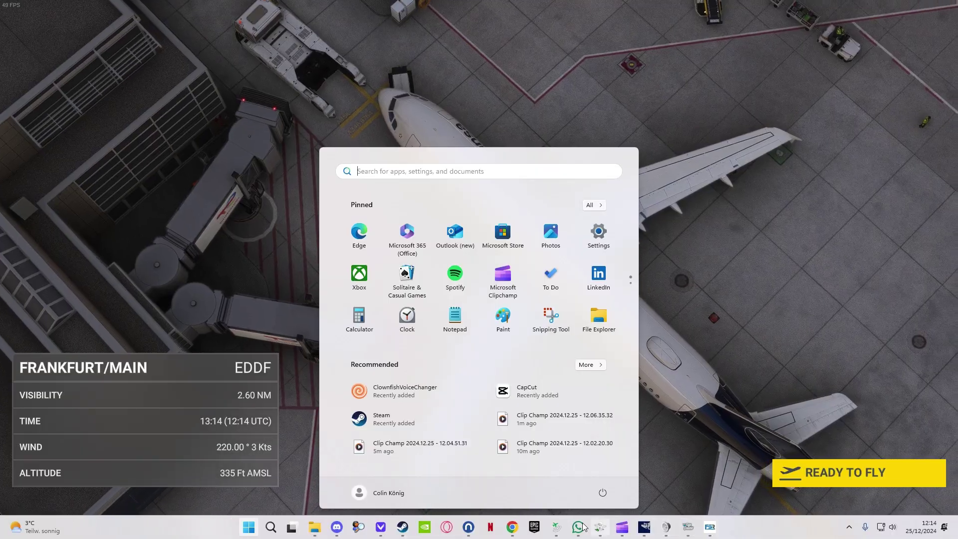
left_click(688, 527)
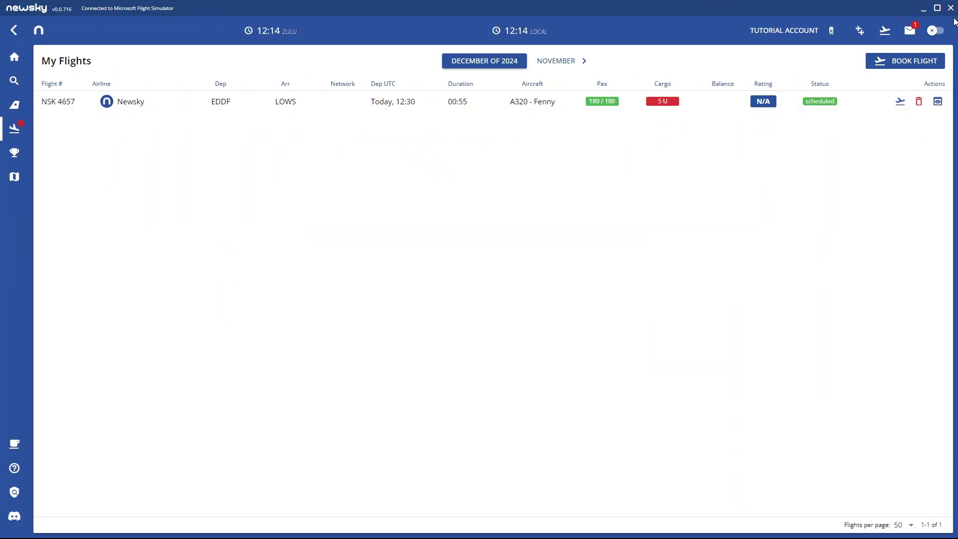
left_click(924, 8)
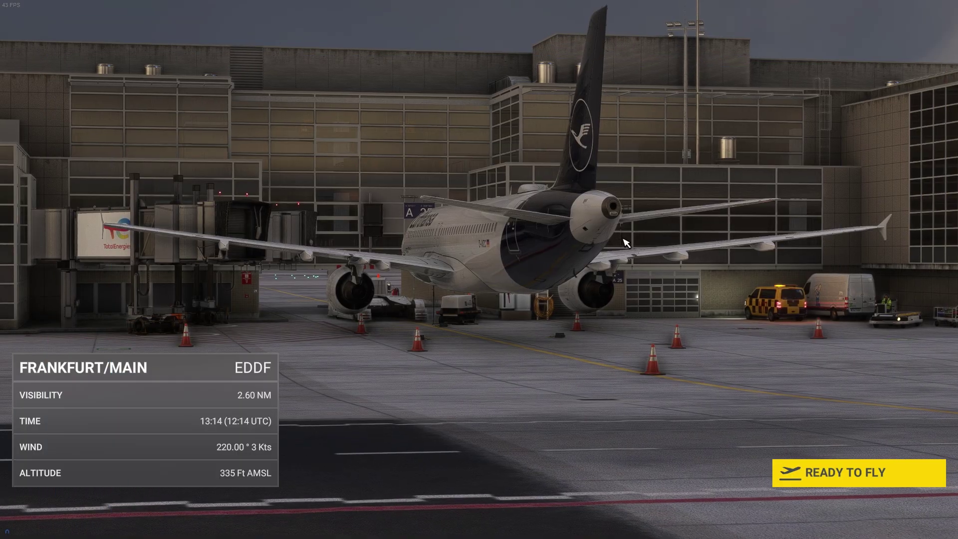
left_click(848, 478)
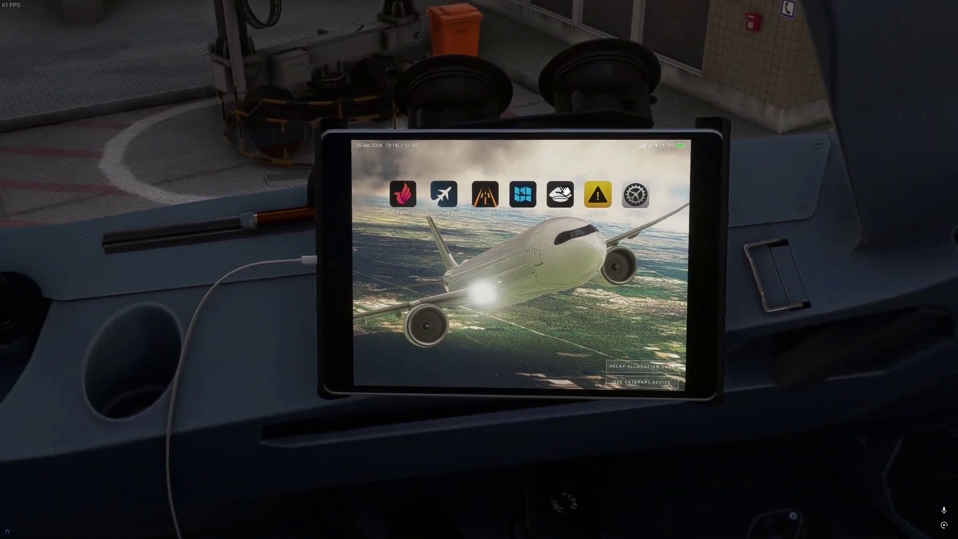
Open the flight page on the cockpit tablet and compare its flight number and route with the Newsky booking.
left_click(403, 195)
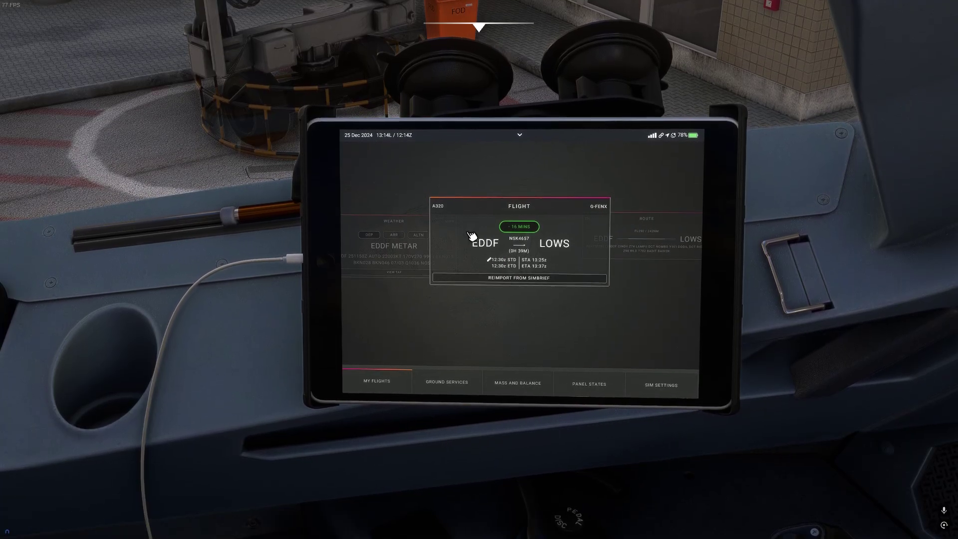
key("alt+1")
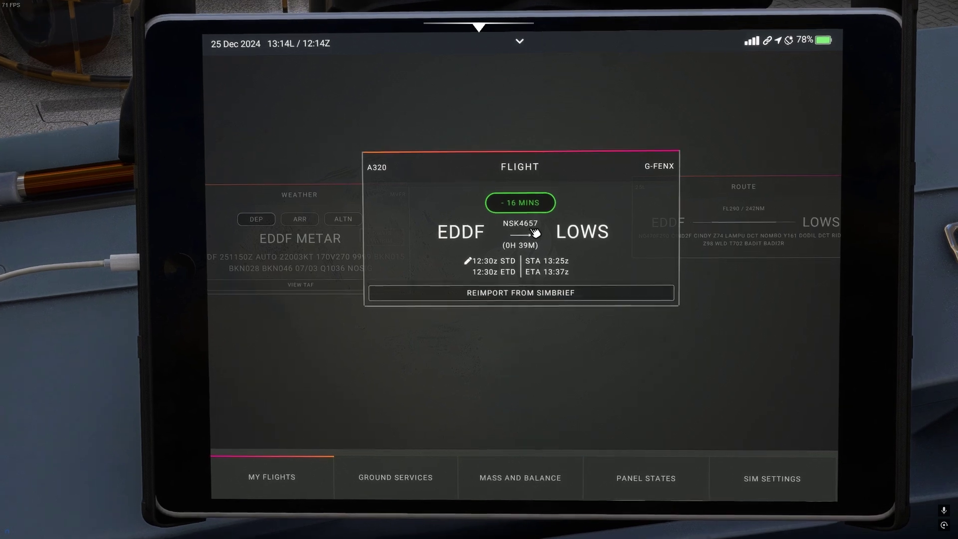
key("super")
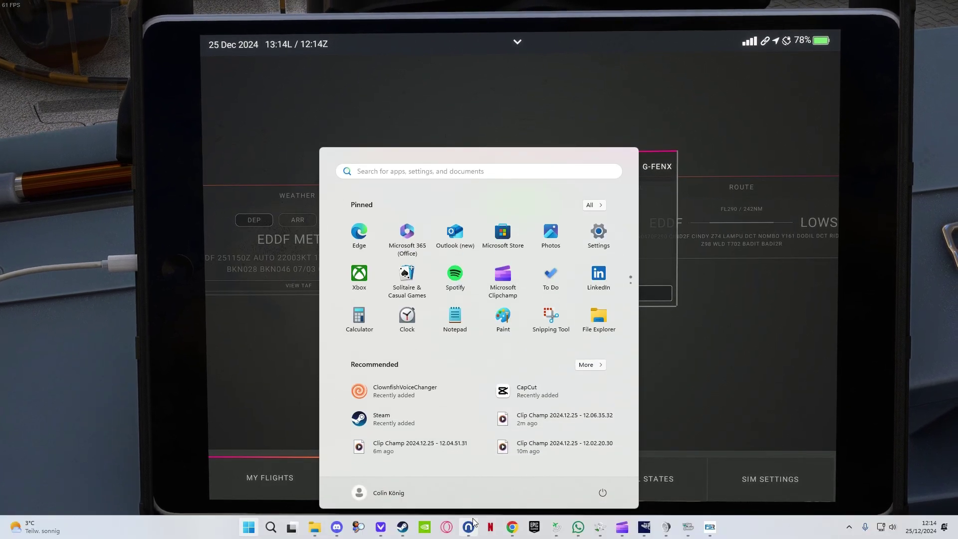
left_click(471, 523)
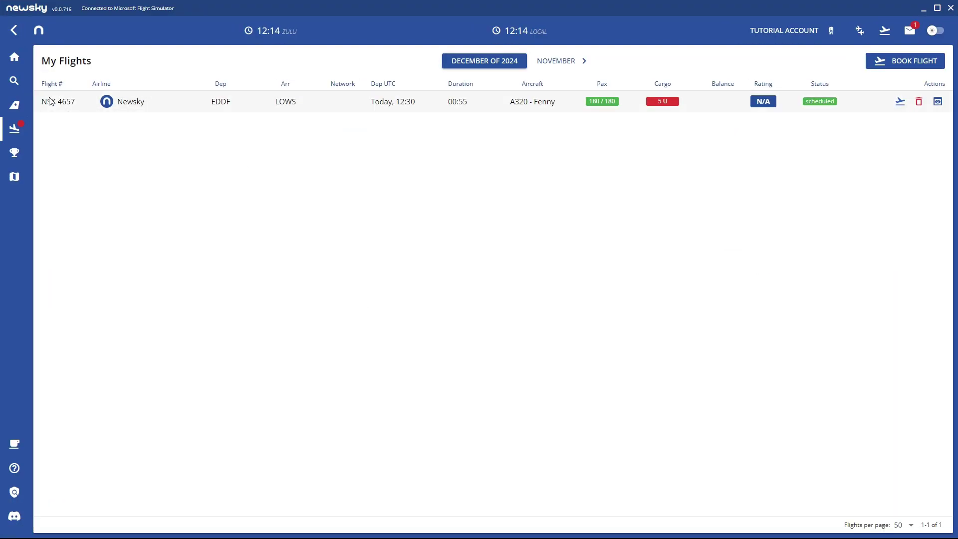
left_click(927, 5)
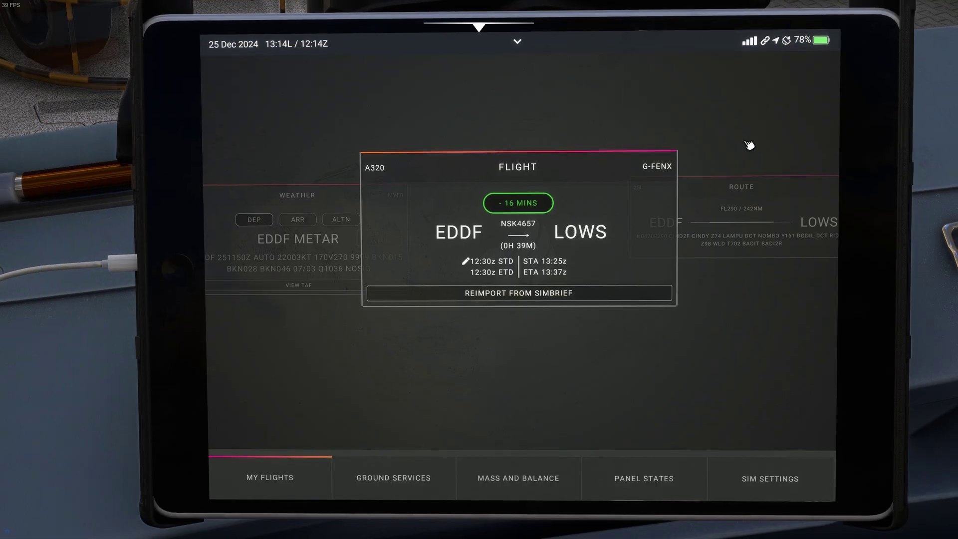
scroll(757, 136, "up", 3)
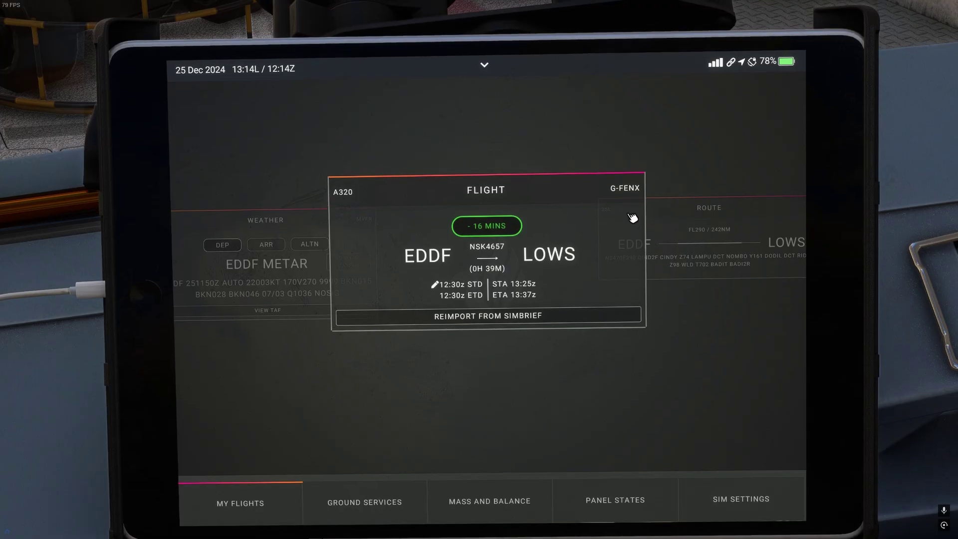
Look over the main instruments, the overhead panel and the centre pedestal in the cockpit.
key("ctrl+space")
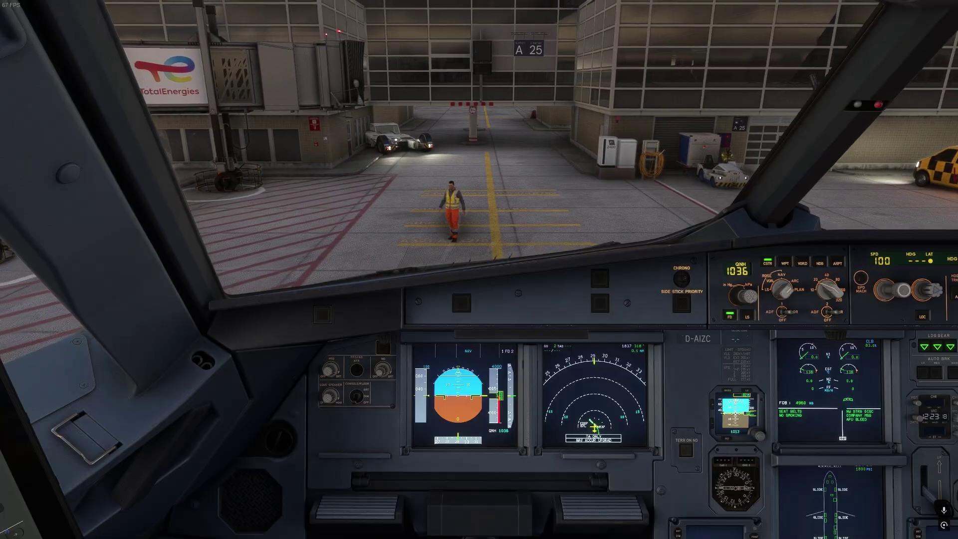
key("alt+2")
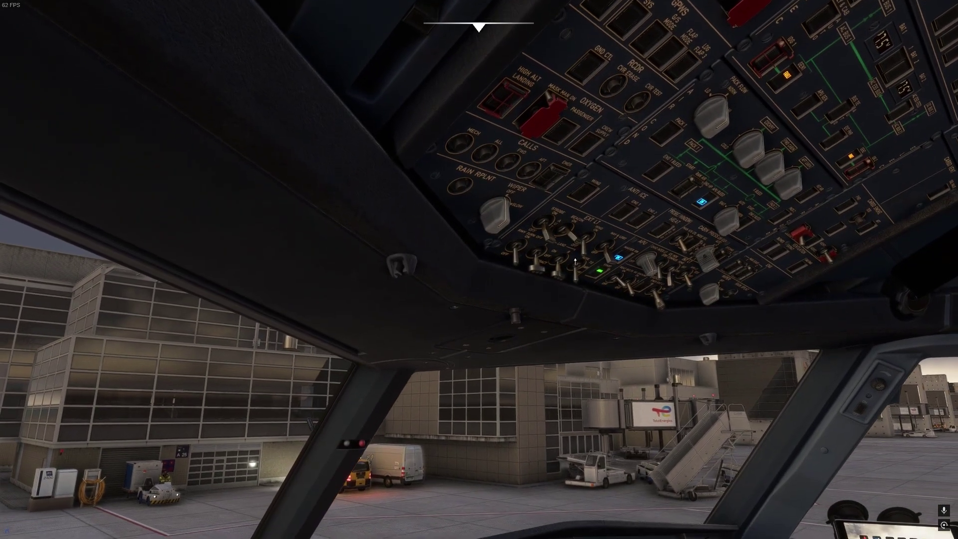
key("alt+2")
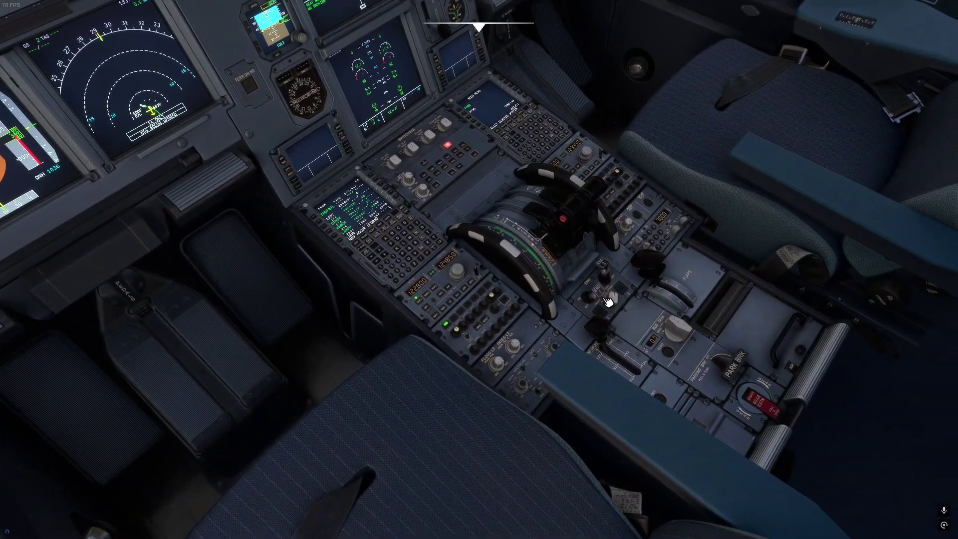
key("alt+1")
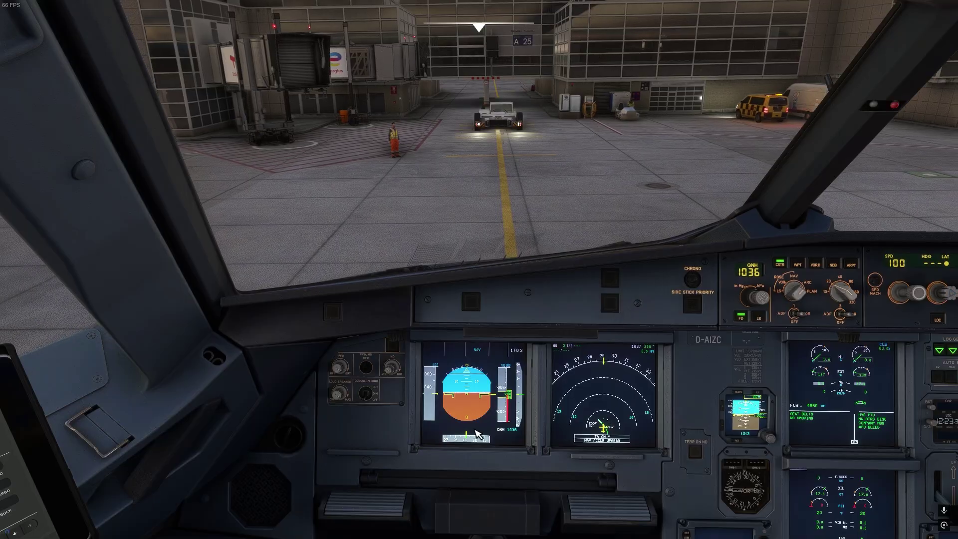
Switch to Newsky, start recording the booked EDDF to LOWS flight, and minimize Newsky.
key("super")
left_click(480, 527)
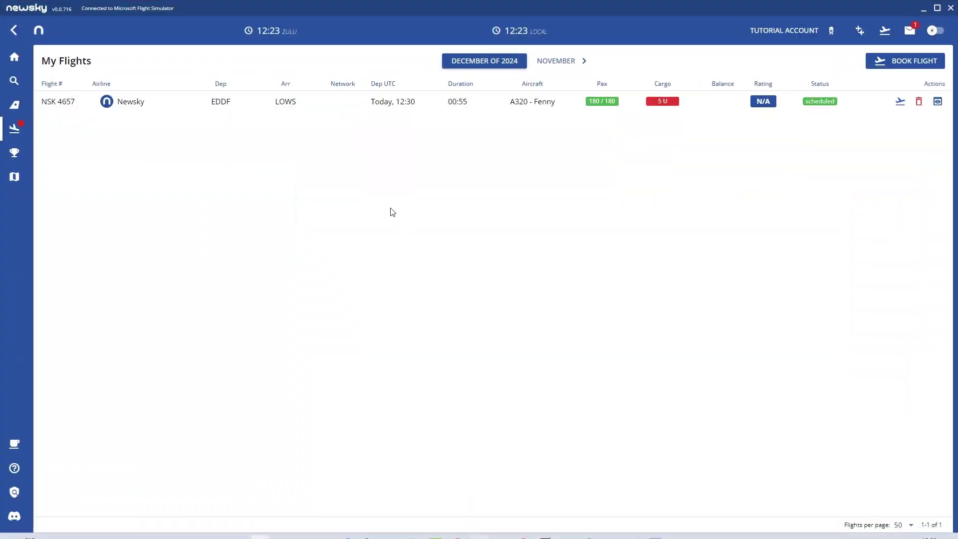
left_click(901, 102)
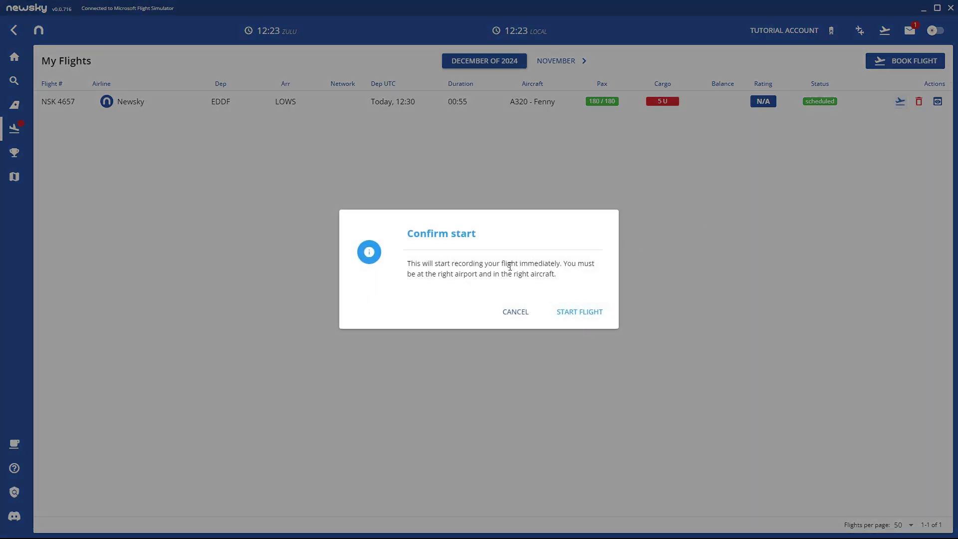
left_click(589, 319)
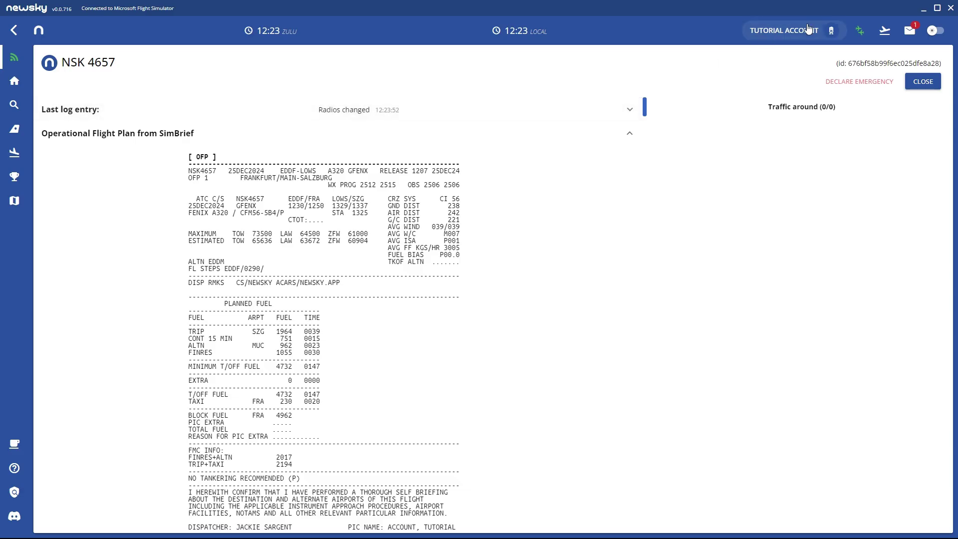
left_click(924, 8)
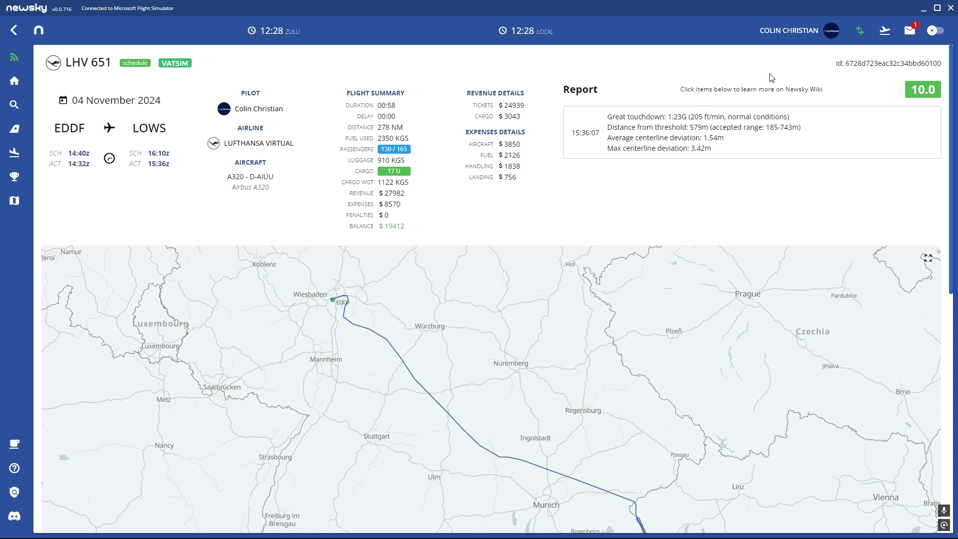
Review the rating, touchdown report, flight summary balance, and revenue and expense details of the completed LHV 651 flight.
left_click_drag(911, 94, 944, 93)
left_click(885, 88)
left_click_drag(562, 93, 604, 95)
left_click(624, 114)
left_click_drag(351, 224, 407, 227)
left_click(407, 228)
left_click_drag(521, 184, 464, 98)
left_click(464, 98)
Examine the recorded LHV 651 route on the map up close, including the approach, landing and taxi events at LOWS.
scroll(471, 256, "down", 2)
scroll(558, 414, "down", 7)
scroll(515, 382, "up", 7)
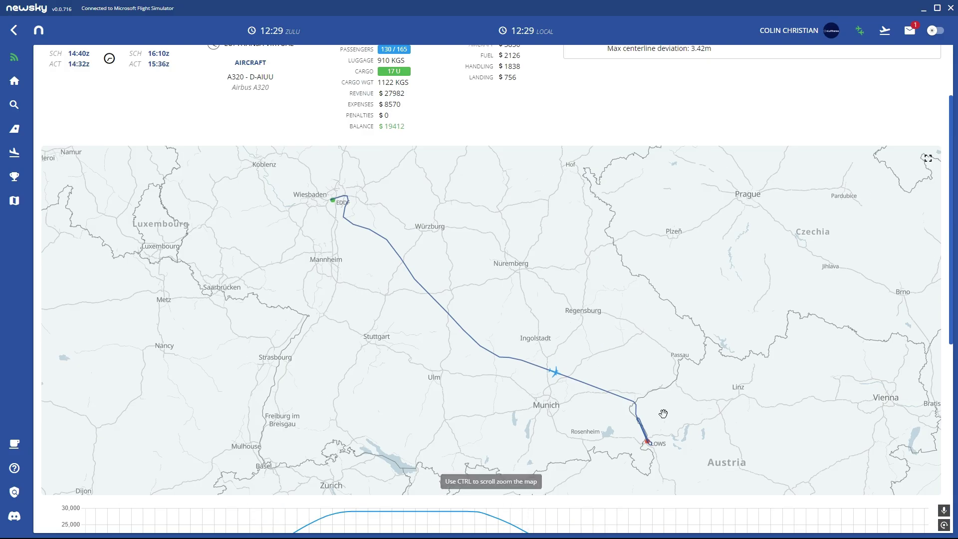
left_click_drag(666, 413, 528, 338)
scroll(527, 338, "up", 5)
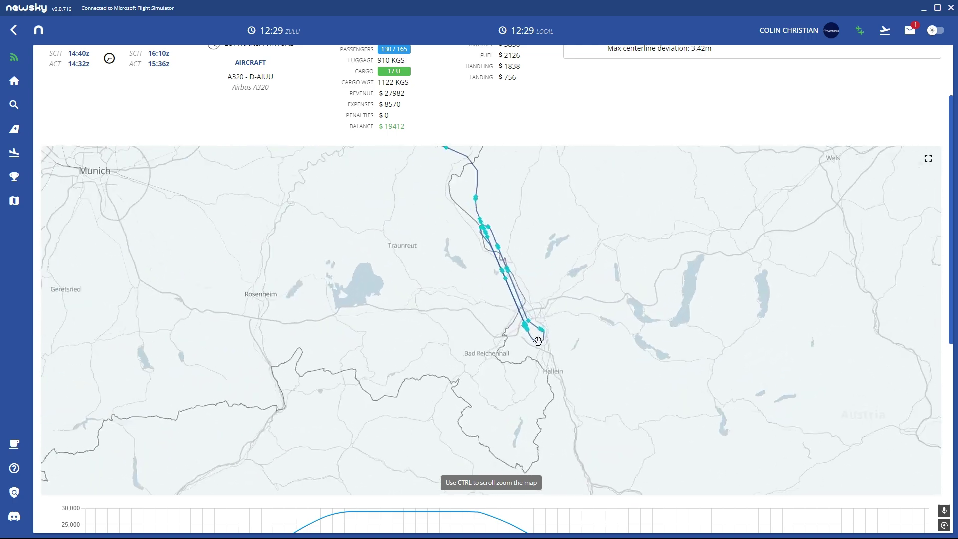
scroll(540, 289, "up", 5)
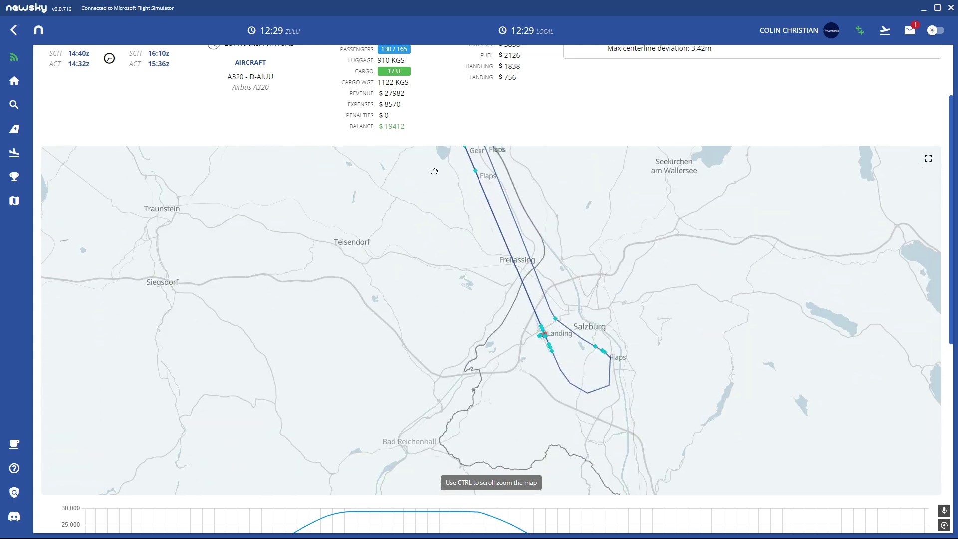
scroll(540, 289, "up", 3)
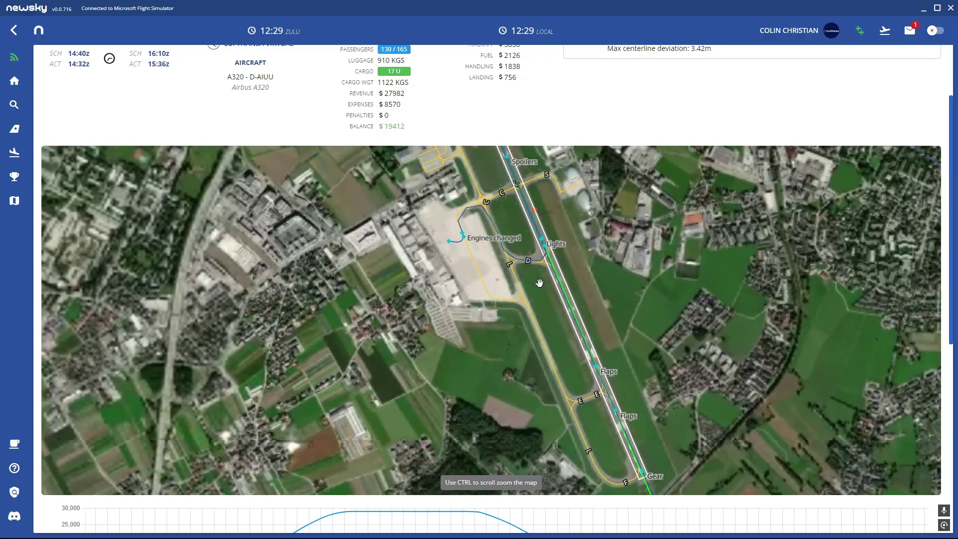
scroll(495, 251, "up", 1)
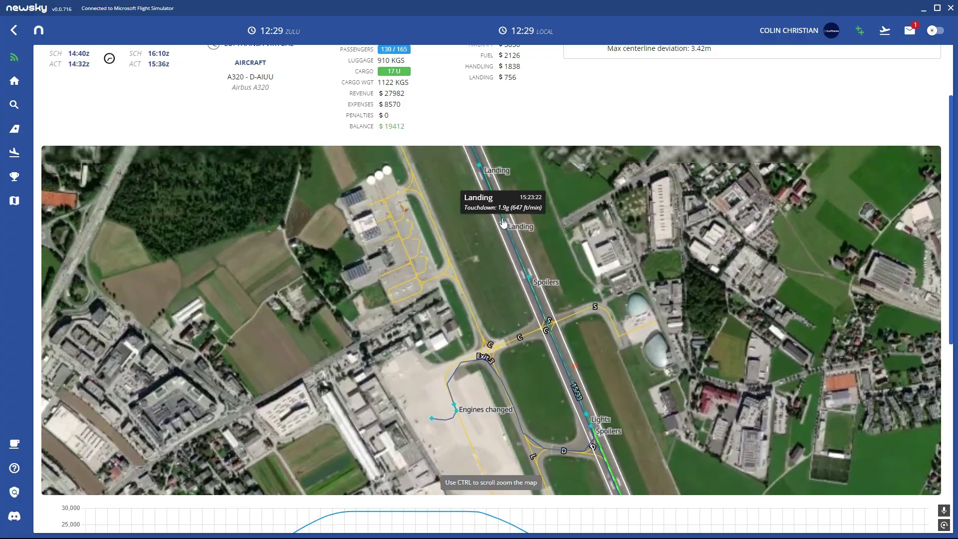
scroll(484, 344, "up", 1)
left_click_drag(484, 344, 534, 164)
scroll(504, 278, "down", 5)
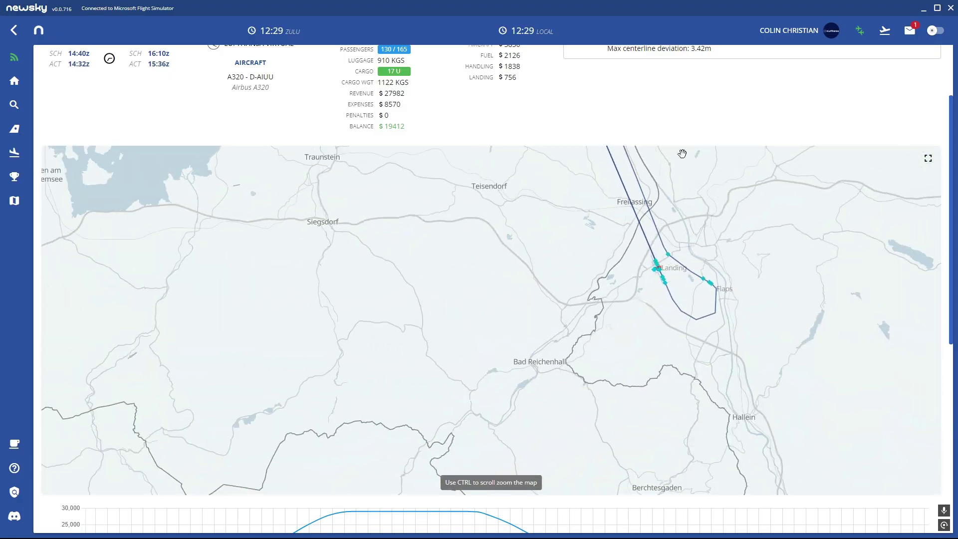
left_click_drag(713, 130, 678, 120)
scroll(678, 120, "up", 2)
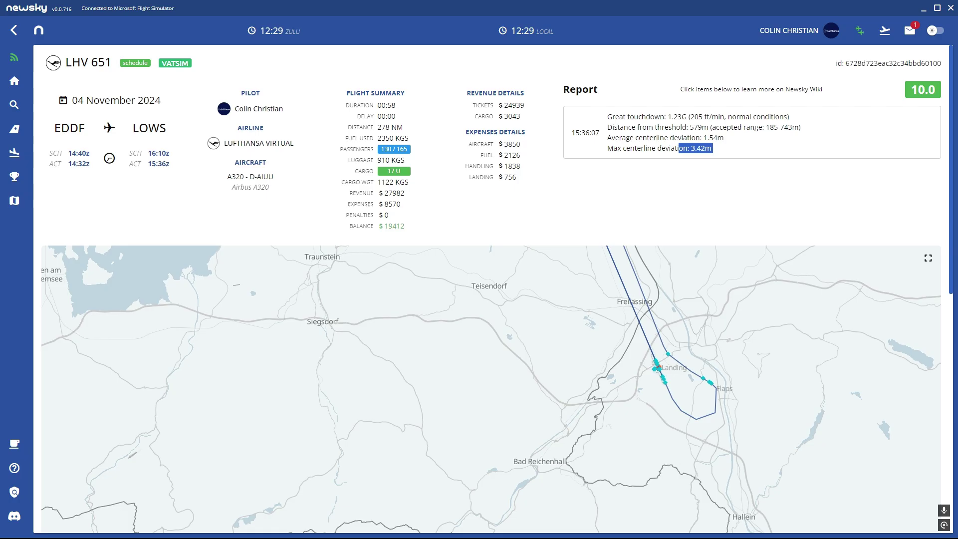
Open the pilot profile and view the report of flight LHV 193 from EDDF to VABB in the last 30 flights.
left_click(789, 30)
left_click(838, 58)
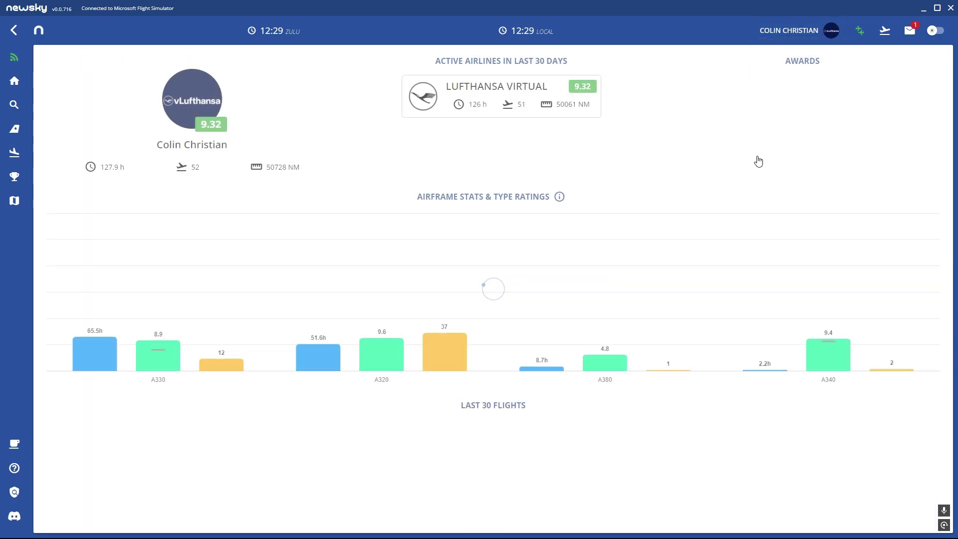
scroll(756, 205, "down", 5)
scroll(757, 205, "down", 3)
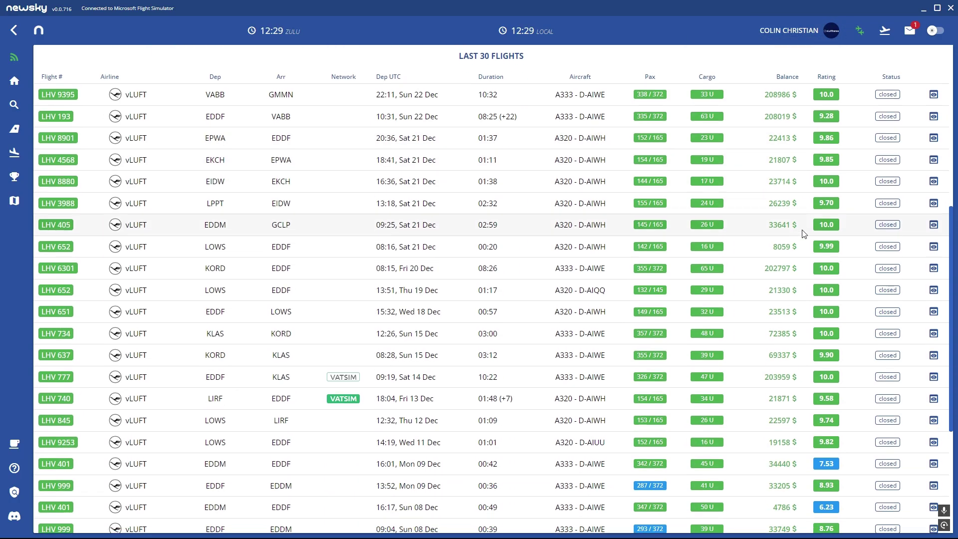
left_click(933, 122)
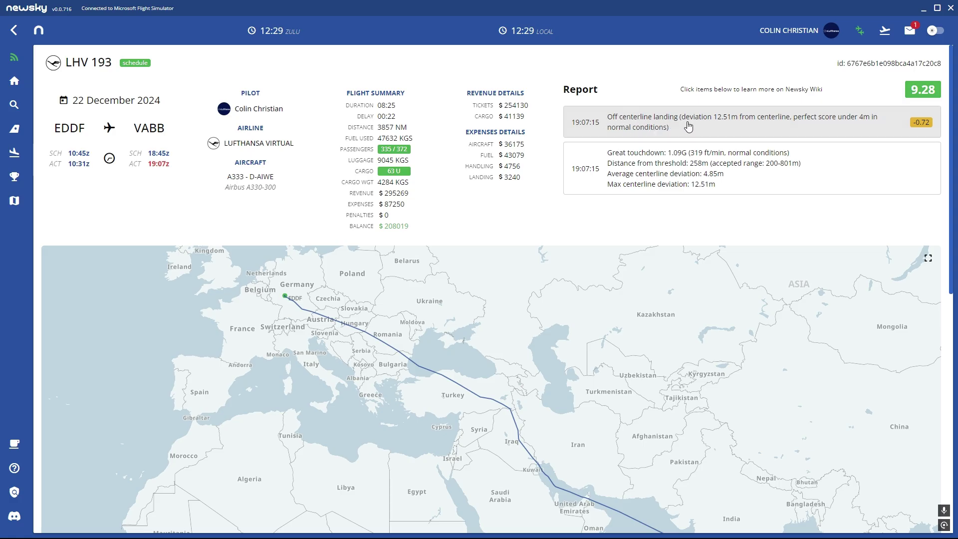
Return to the pilot profile and open the report of flight LHV 3988 from LPPT to EIDW to check its deduction.
left_click(789, 31)
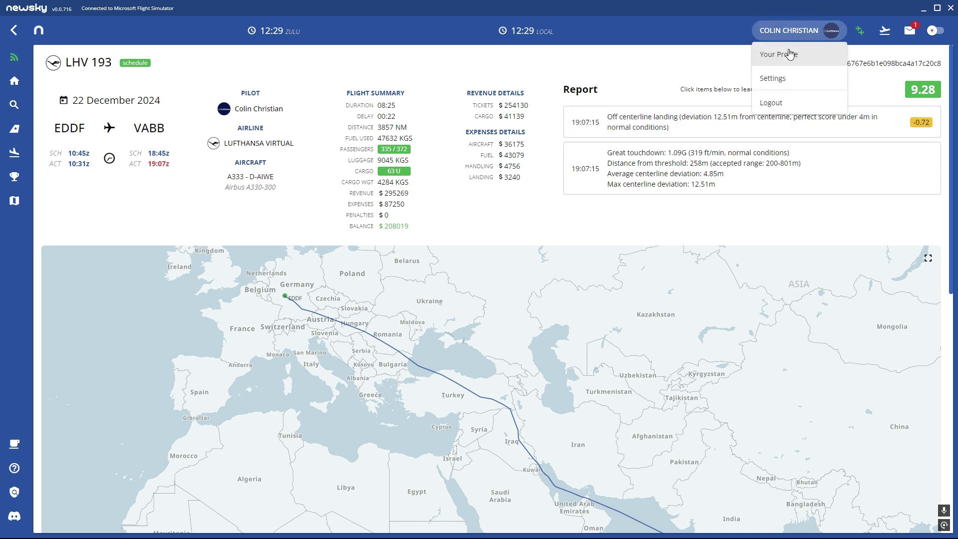
left_click(778, 56)
scroll(845, 260, "down", 5)
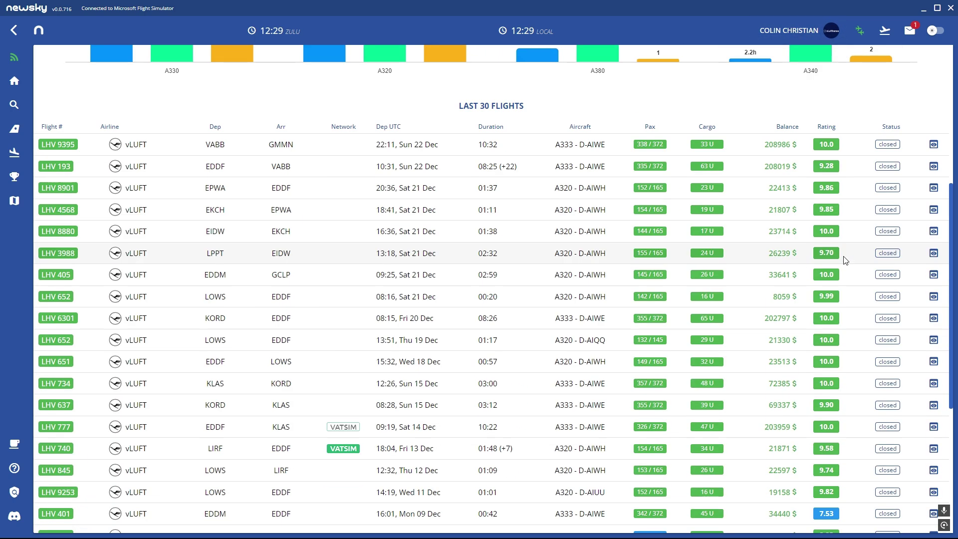
left_click(934, 253)
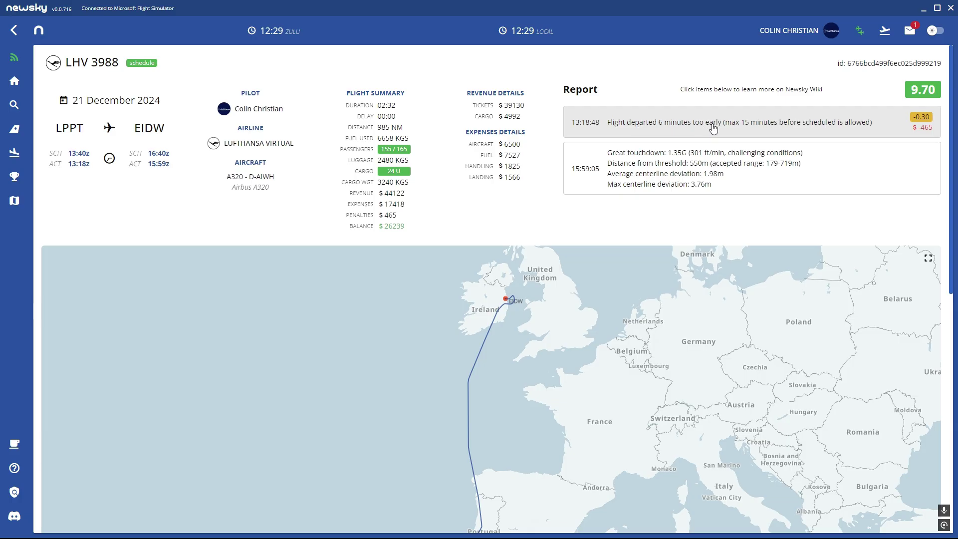
Go back to the pilot profile and review the report of flight LHV 740 from LIRF to EDDF.
left_click(824, 31)
left_click(793, 55)
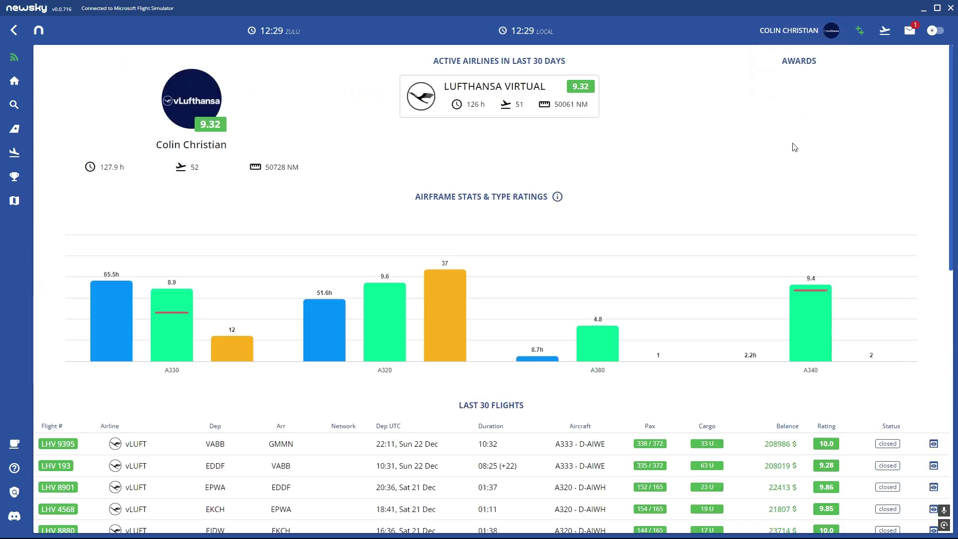
scroll(795, 148, "down", 10)
left_click(933, 351)
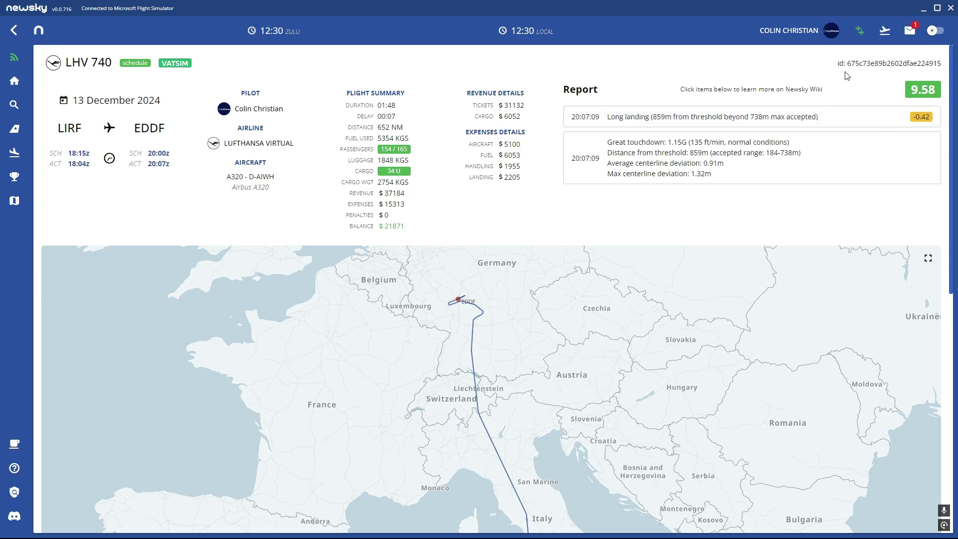
scroll(532, 331, "down", 2)
scroll(532, 331, "up", 2)
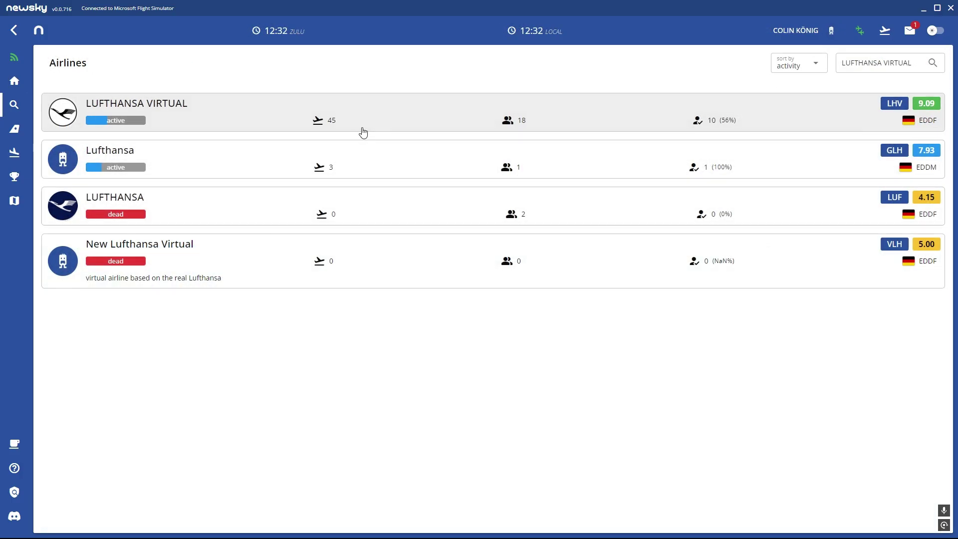
Open LUFTHANSA VIRTUAL from the airline search results and compare the pilot rating with its minimum application requirement.
left_click(361, 127)
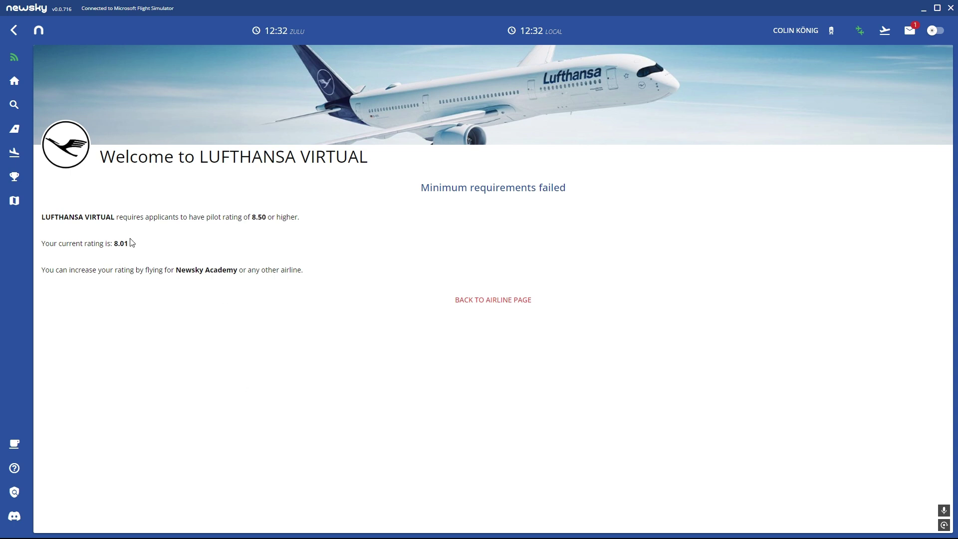
left_click_drag(131, 243, 117, 243)
left_click(149, 249)
Start a new flight booking from the home page, try the Schedule Pax flight type, and return to the flight type selection.
left_click(14, 80)
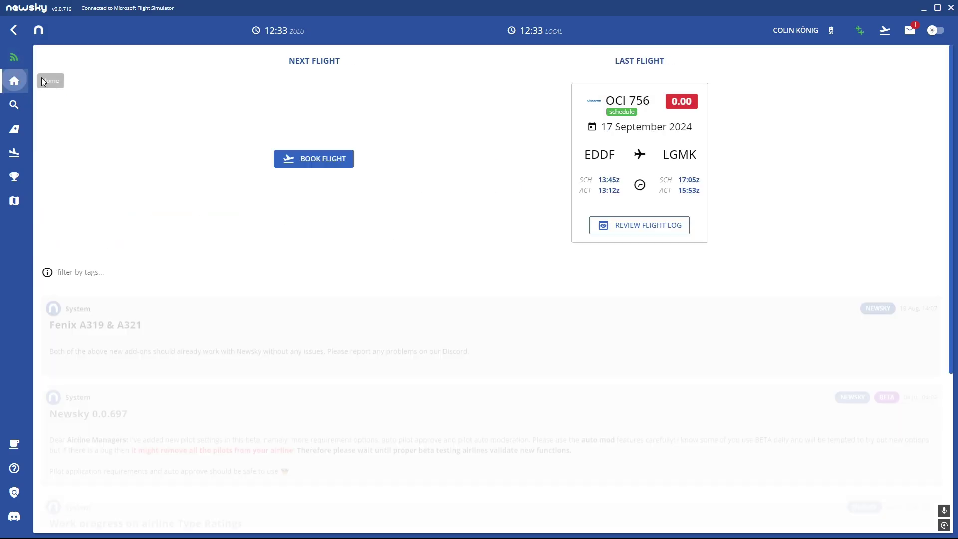
left_click(322, 160)
left_click(561, 216)
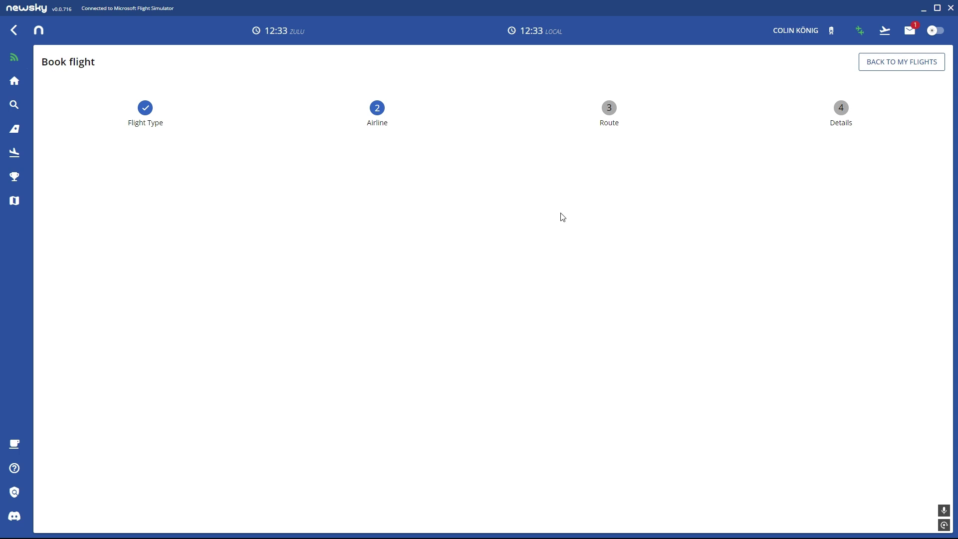
left_click(147, 119)
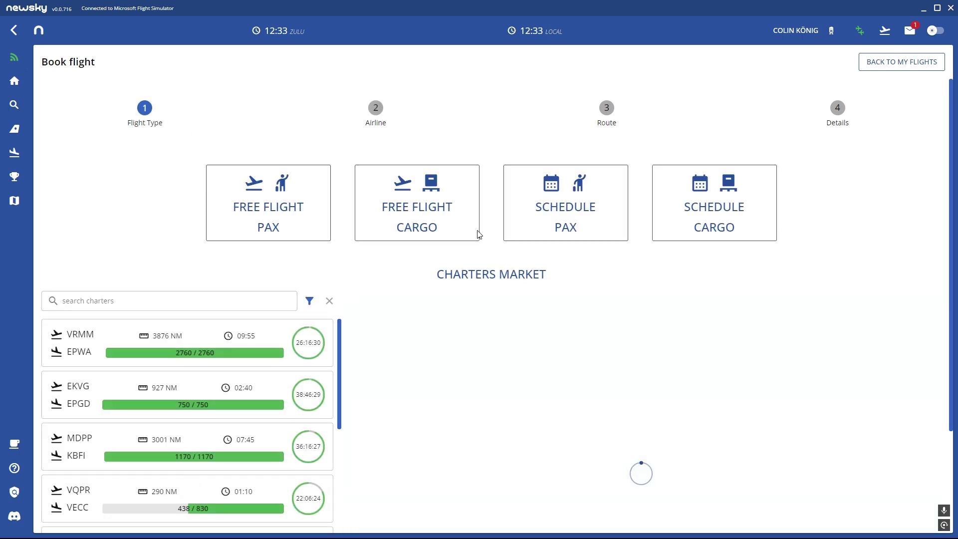